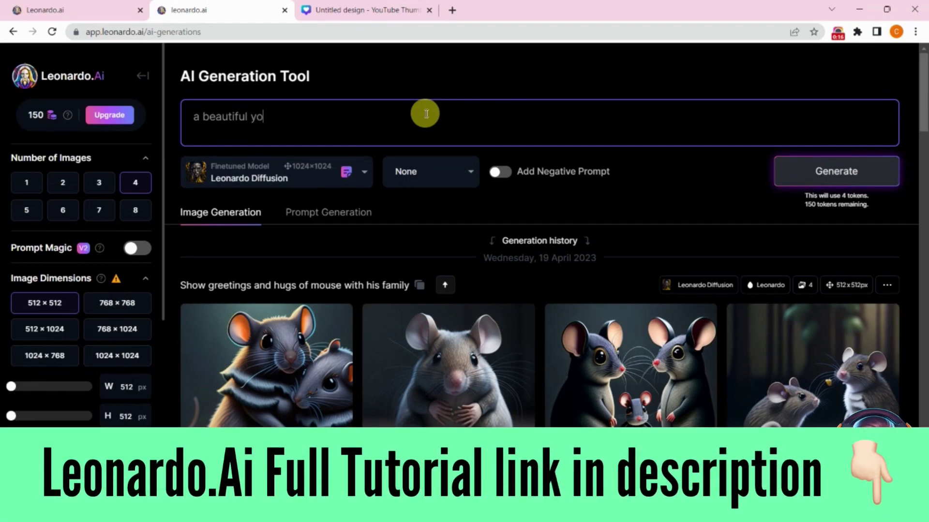
- Describe a woman with long blonde hair in a v neck shirt, attractive looking, fixing the typos
{"action": "type", "text": "woman,"}
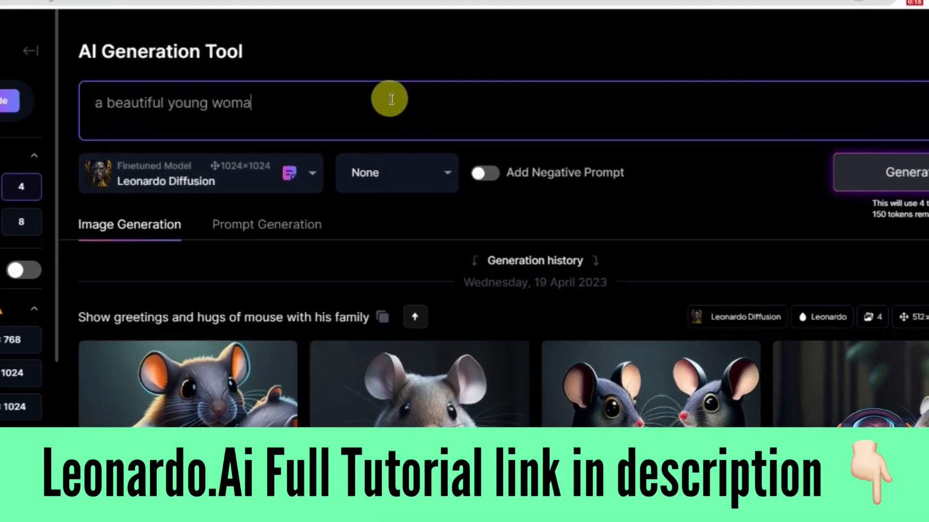
{"action": "type", "text": " blonde long he"}
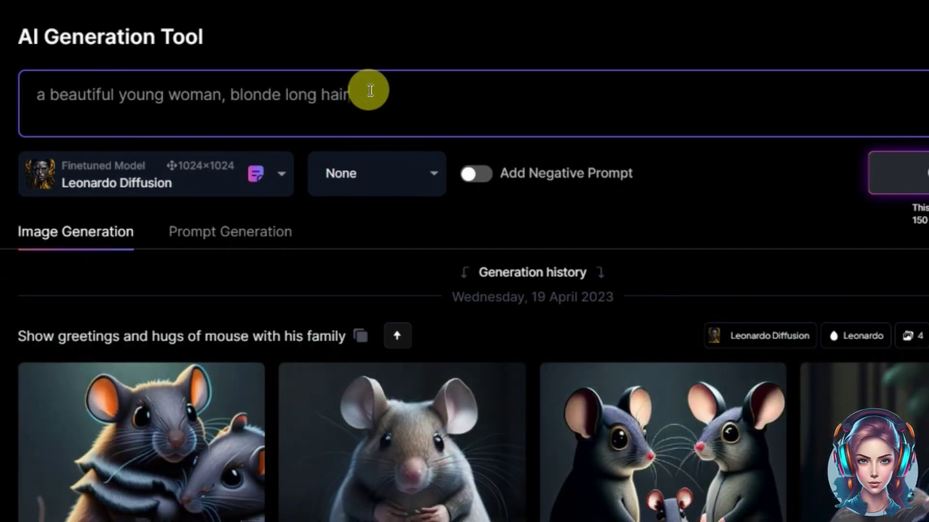
{"action": "type", "text": "ir,"}
{"action": "type", "text": " ve neck sh"}
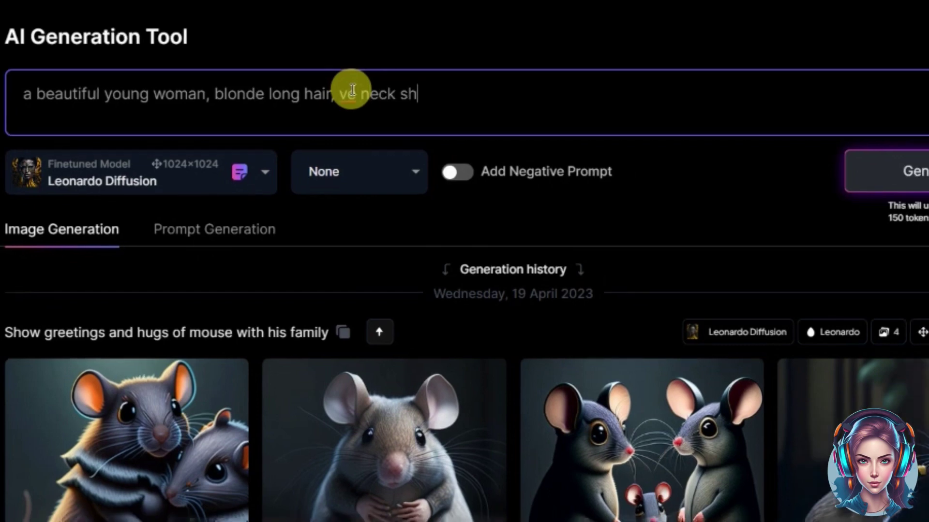
{"action": "type", "text": "irt, attractve lok"}
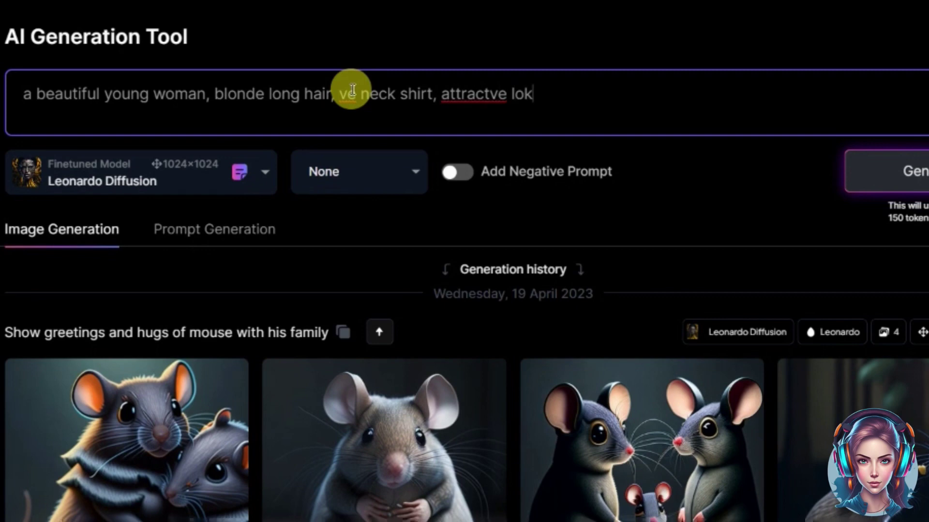
{"action": "type", "text": "king, in wow"}
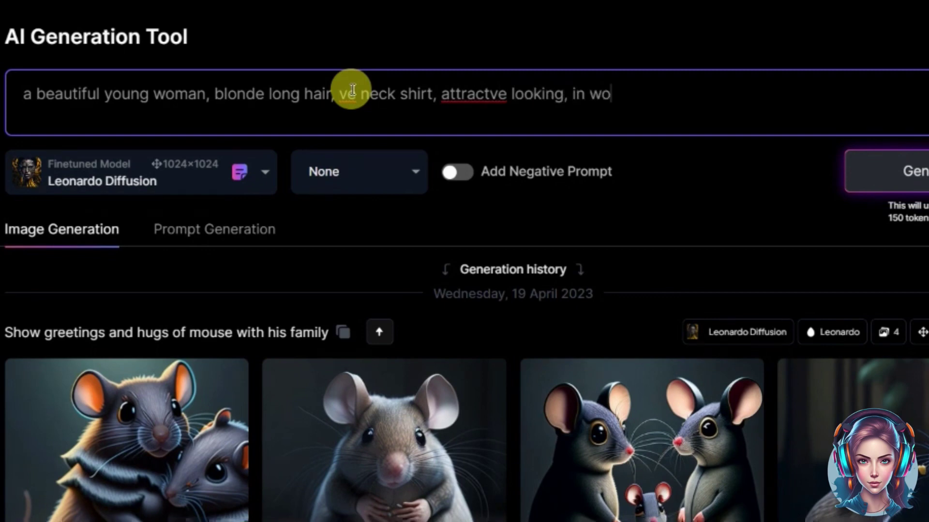
{"action": "right_click", "coordinate": [477, 93]}
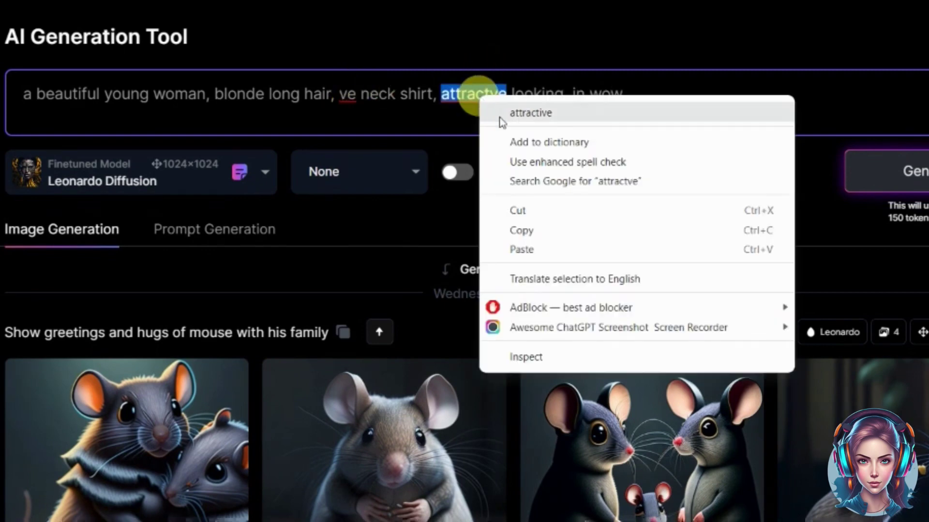
{"action": "left_click", "coordinate": [498, 112]}
{"action": "double_click", "coordinate": [351, 94]}
{"action": "type", "text": "v"}
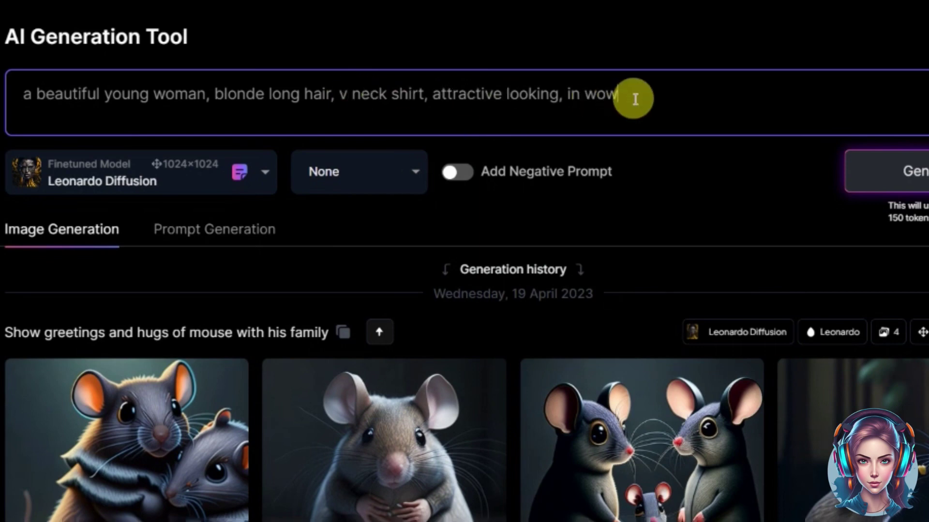
- Add the negative prompt 'mutated, blurred, weird, ugly, 2 face, 2 hands' and extend the prompt with pointing to her left side
{"action": "left_click", "coordinate": [458, 172]}
{"action": "left_click", "coordinate": [410, 178]}
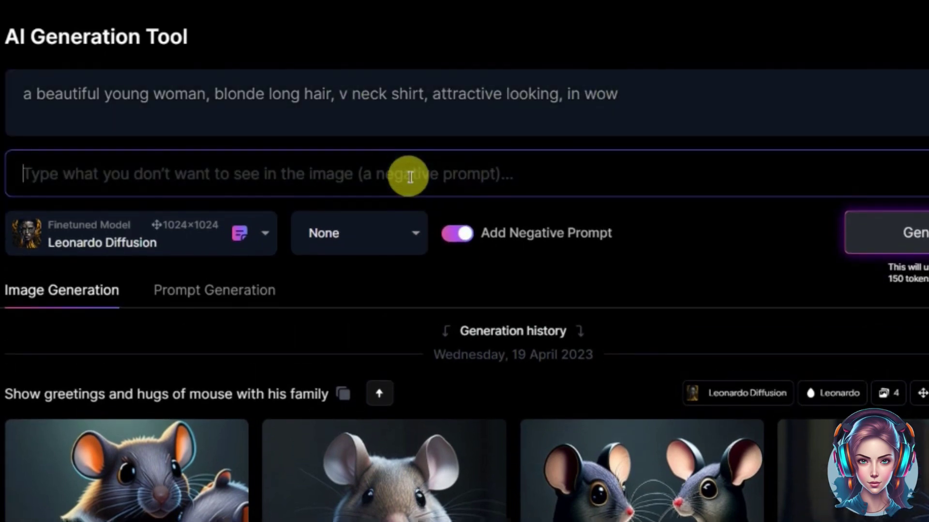
{"action": "type", "text": "mutated, blurred"}
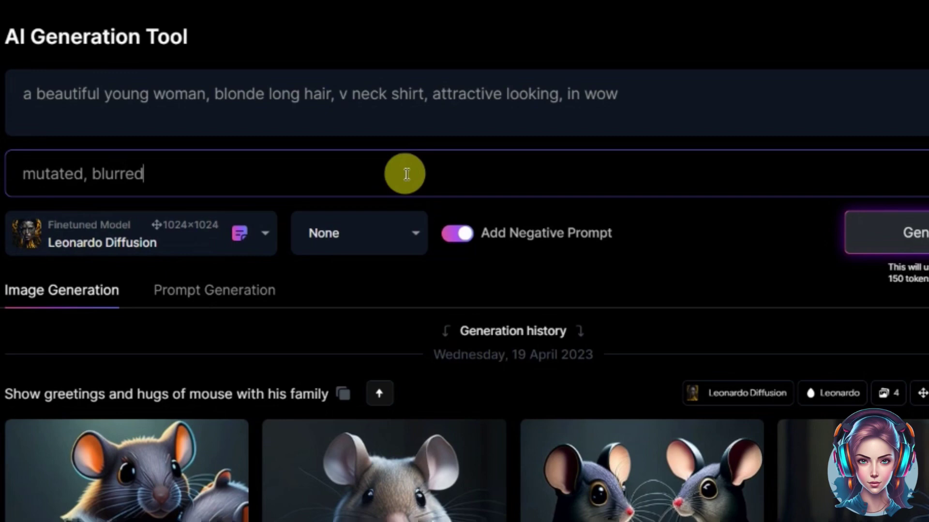
{"action": "type", "text": ", weired, "}
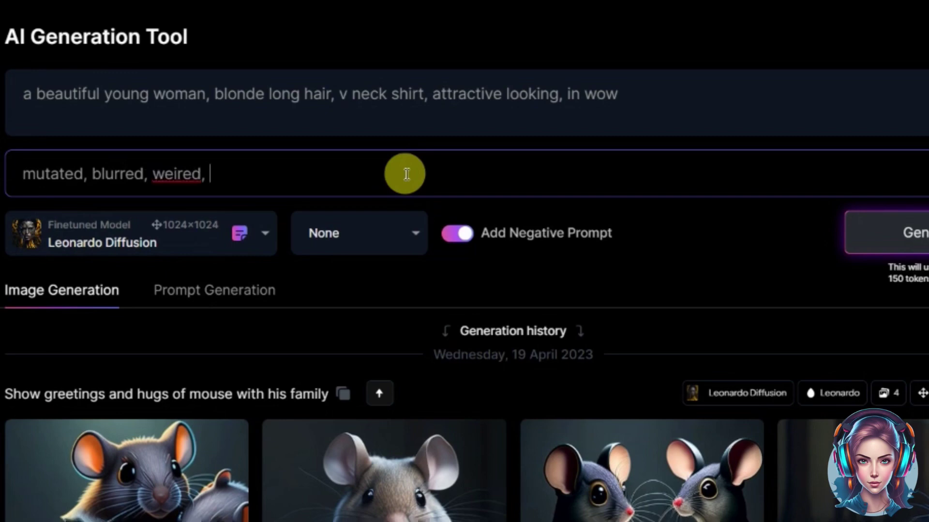
{"action": "type", "text": "ugly, 2 fac"}
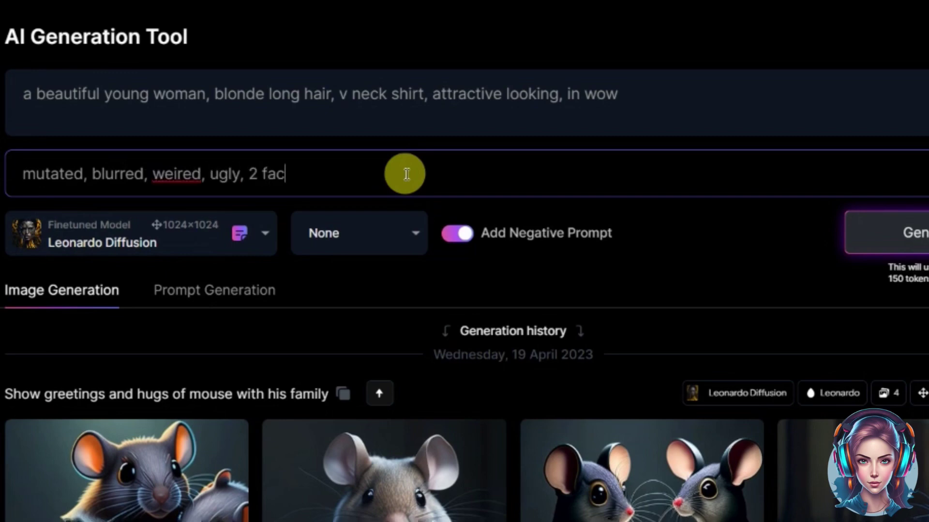
{"action": "type", "text": "e, 2 hands"}
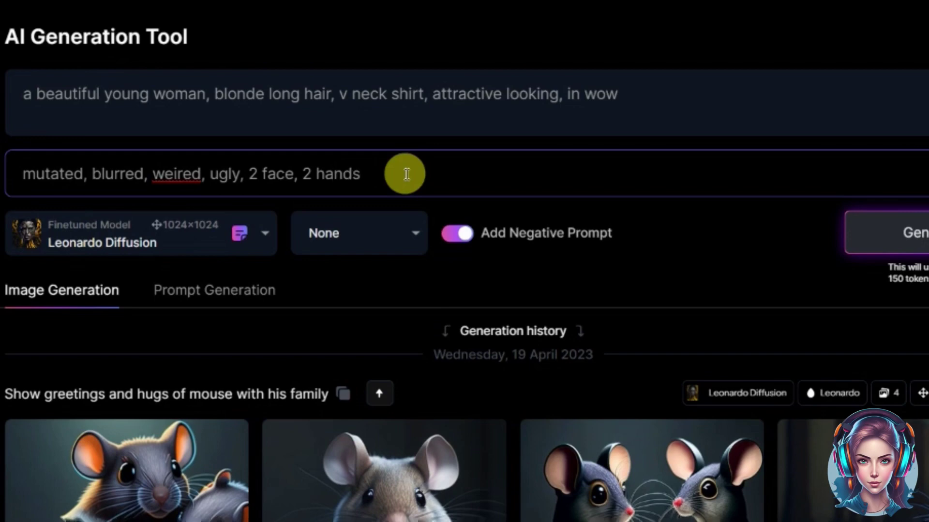
{"action": "right_click", "coordinate": [178, 174]}
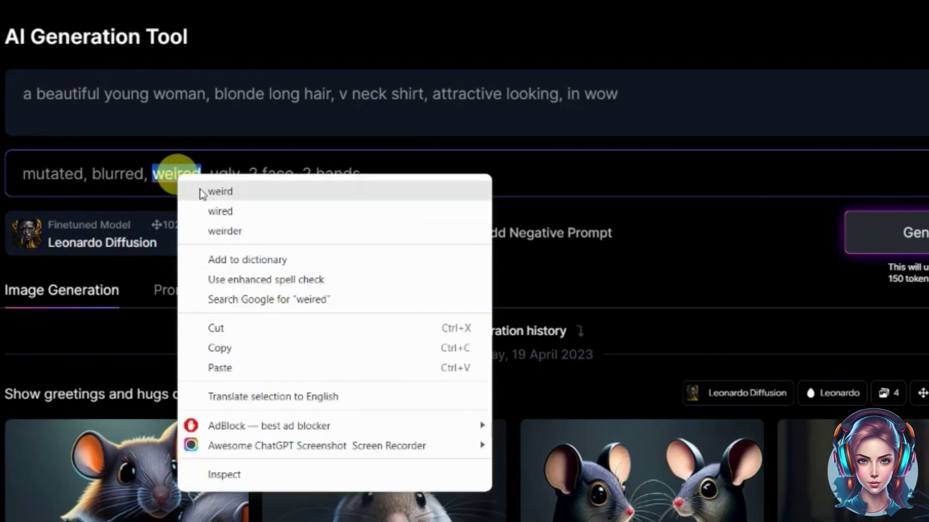
{"action": "left_click", "coordinate": [202, 190]}
{"action": "left_click", "coordinate": [643, 102]}
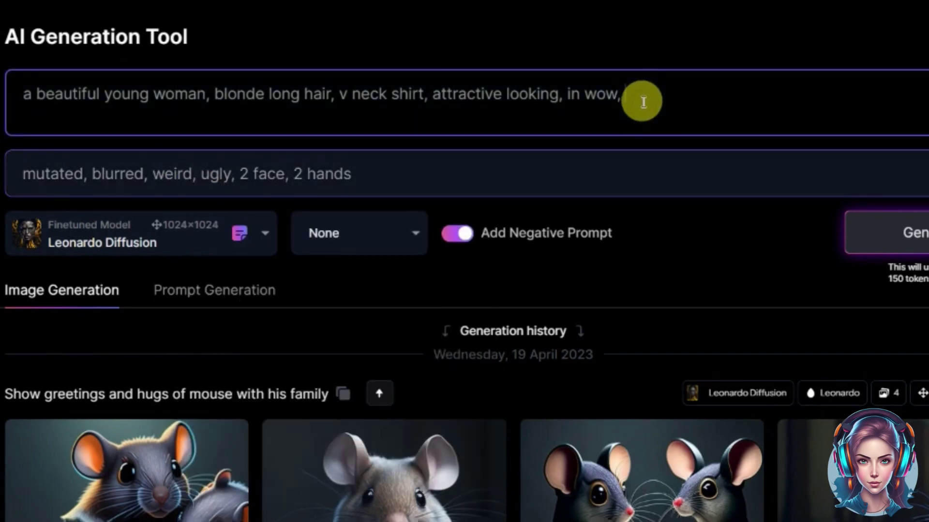
{"action": "type", "text": "girl in wow, s"}
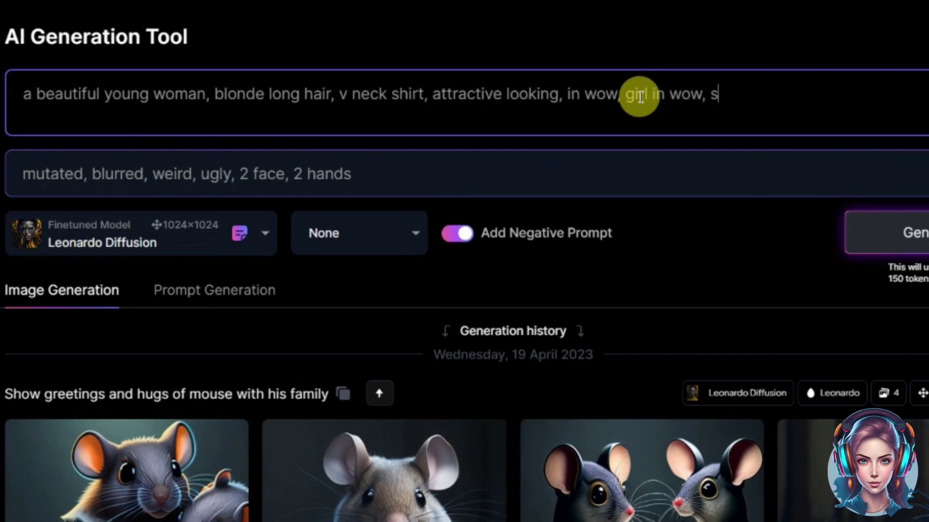
{"action": "type", "text": "traight face in wow"}
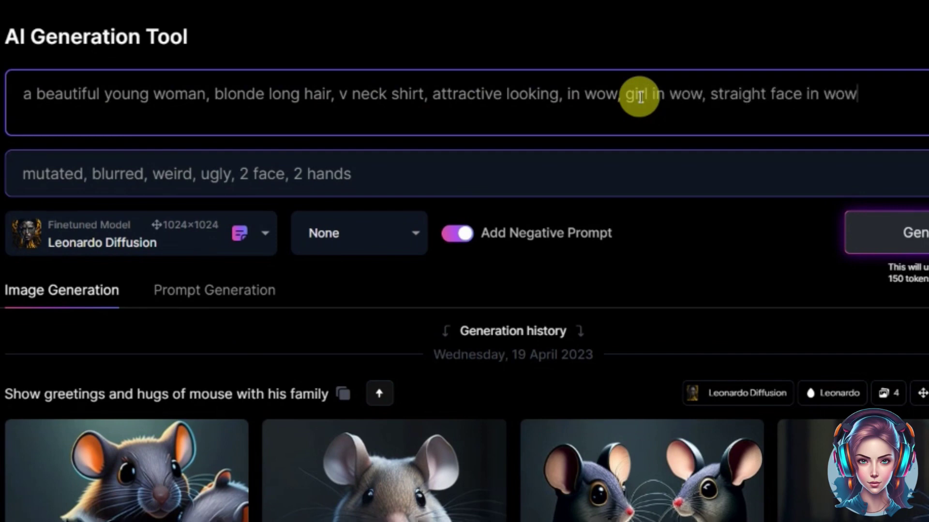
{"action": "type", "text": ", poiting fi her"}
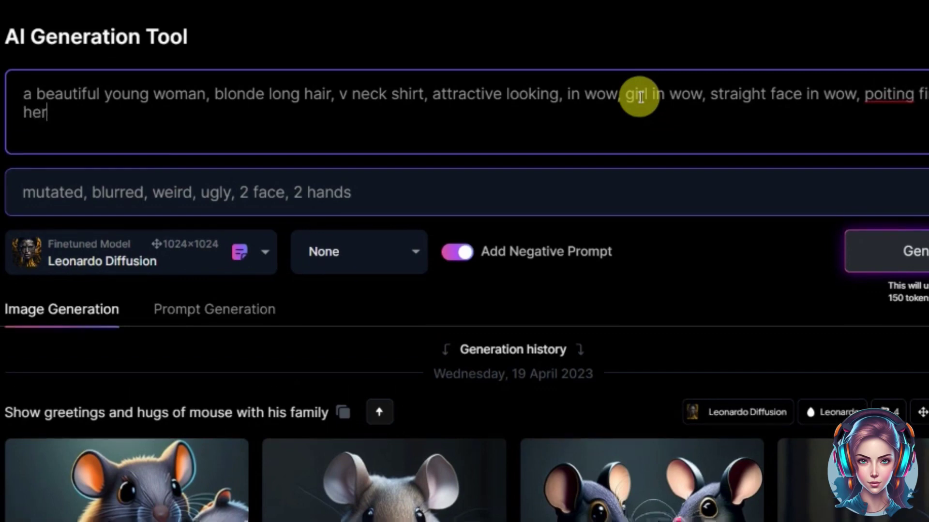
{"action": "type", "text": " left side"}
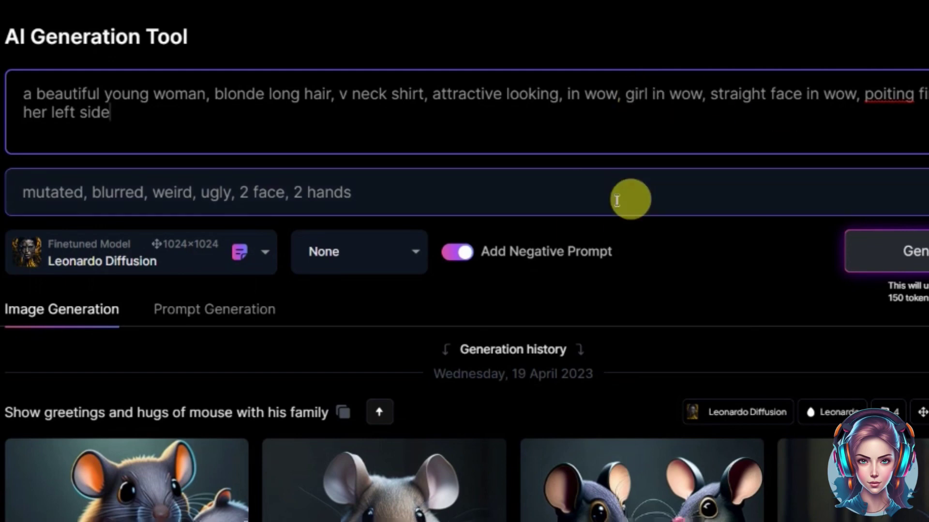
- Pick DreamShaper v5 from Platform Models, favourite it, and use it for this generation
{"action": "left_click", "coordinate": [217, 252]}
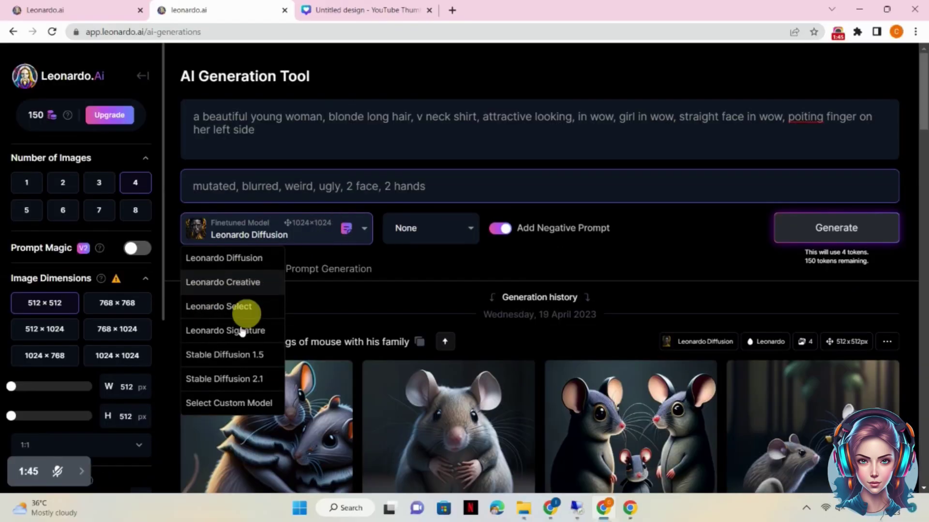
{"action": "left_click", "coordinate": [250, 406]}
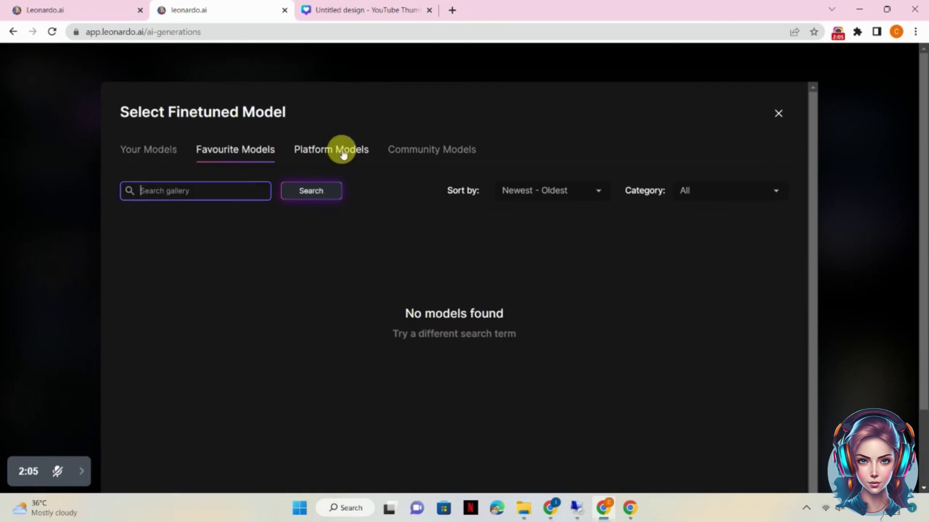
{"action": "left_click", "coordinate": [342, 151]}
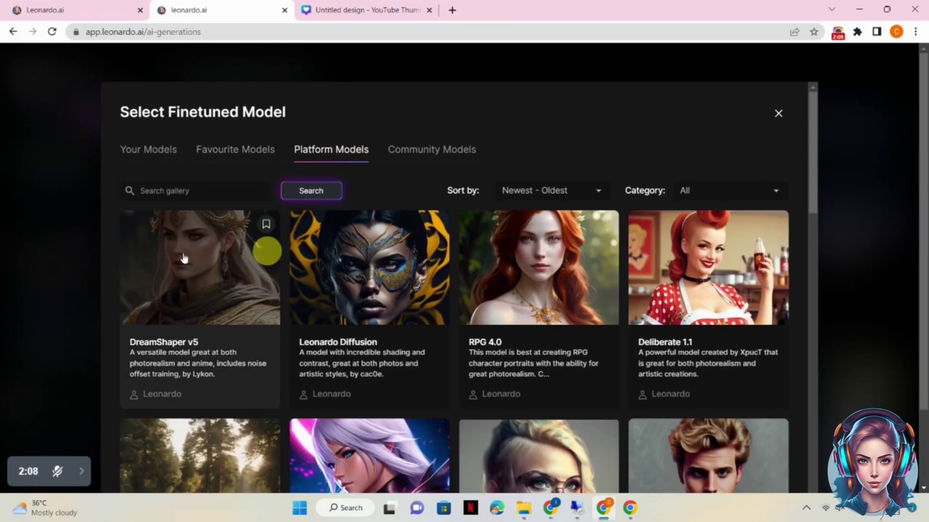
{"action": "left_click", "coordinate": [265, 225]}
{"action": "left_click", "coordinate": [198, 286]}
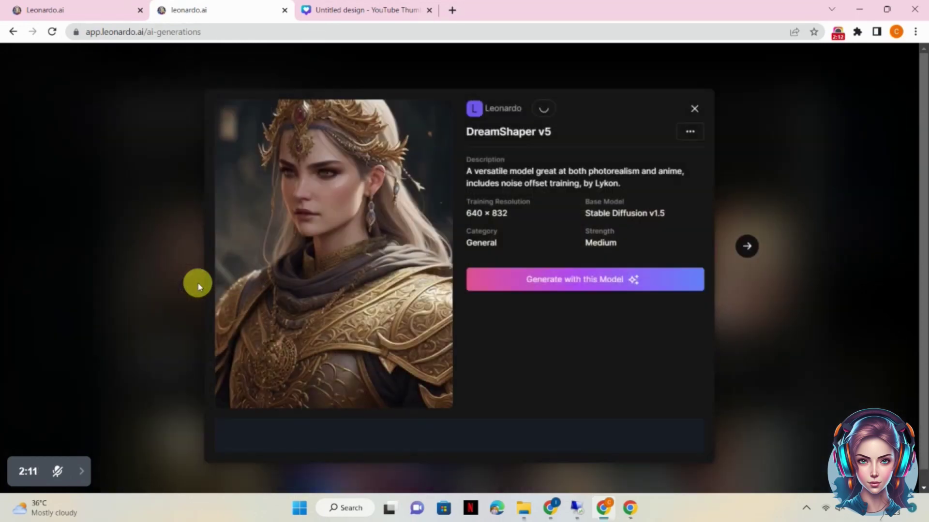
{"action": "left_click", "coordinate": [583, 285]}
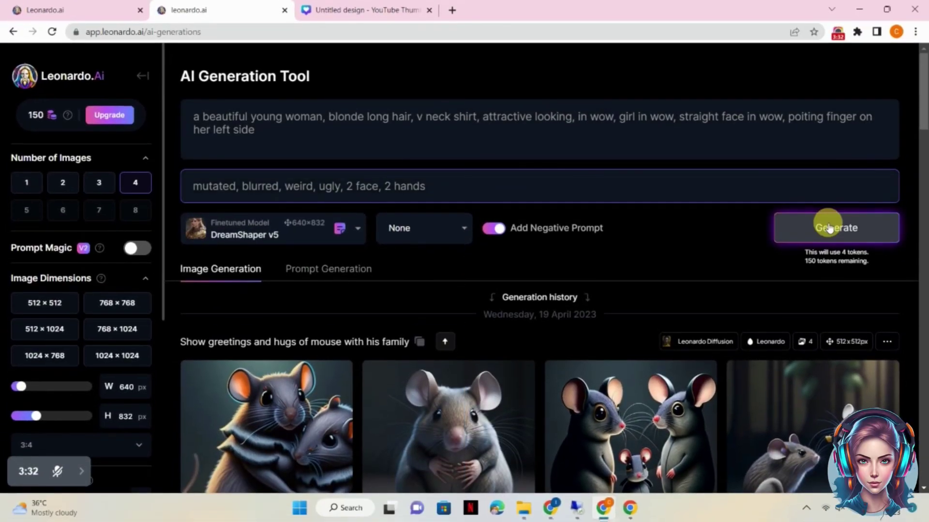
- Generate four DreamShaper v5 images and scroll down to review them
{"action": "left_click", "coordinate": [828, 228]}
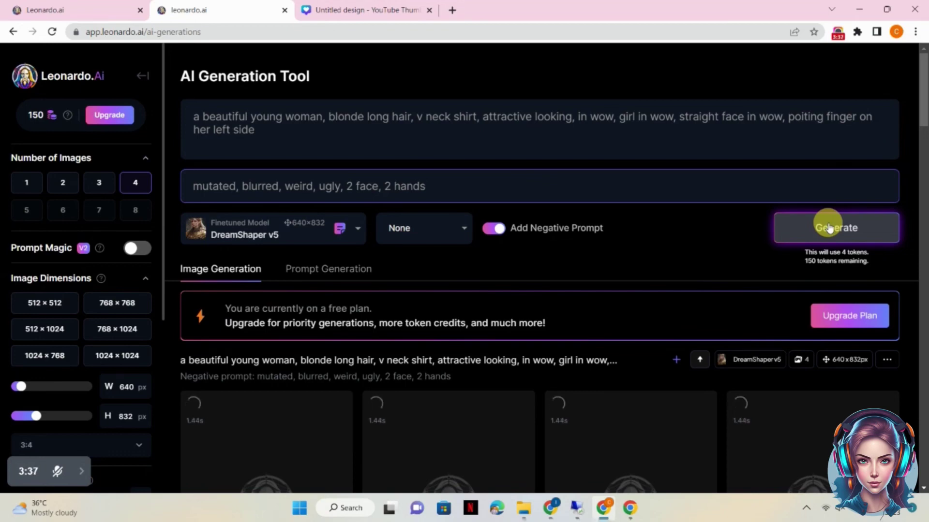
{"action": "scroll", "coordinate": [925, 484], "scroll_direction": "down", "scroll_amount": 2}
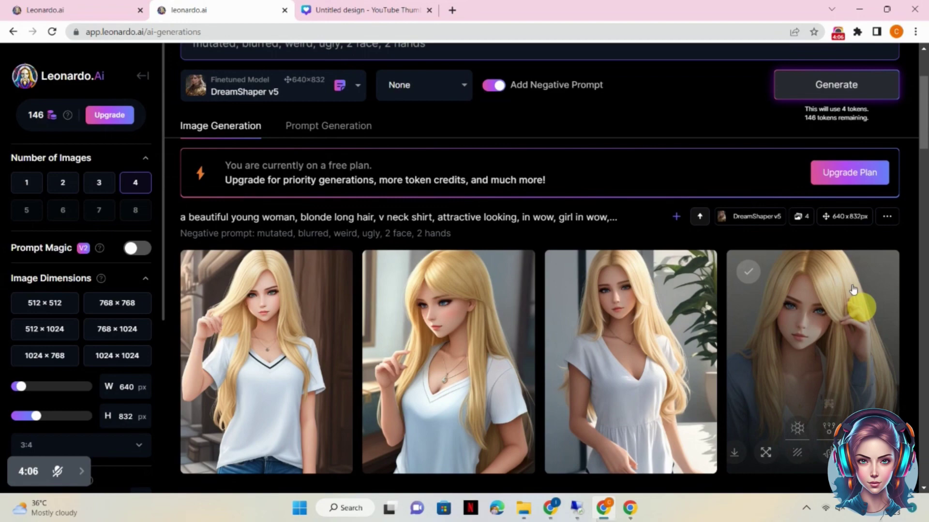
{"action": "scroll", "coordinate": [513, 147], "scroll_direction": "up", "scroll_amount": 3}
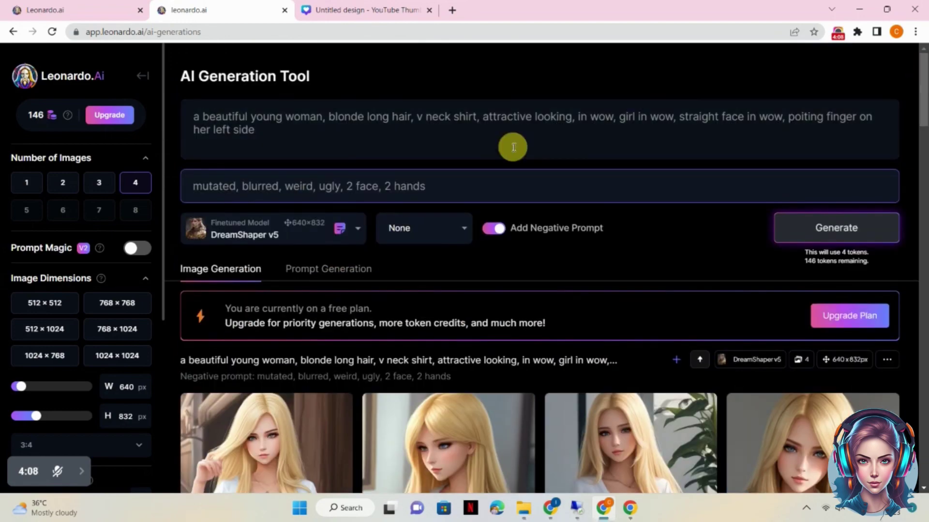
- Insert 'in wow, saying wow, surprised face' after 'woman' and generate a new batch
{"action": "left_click", "coordinate": [322, 117]}
{"action": "type", "text": "in wow, saying wow"}
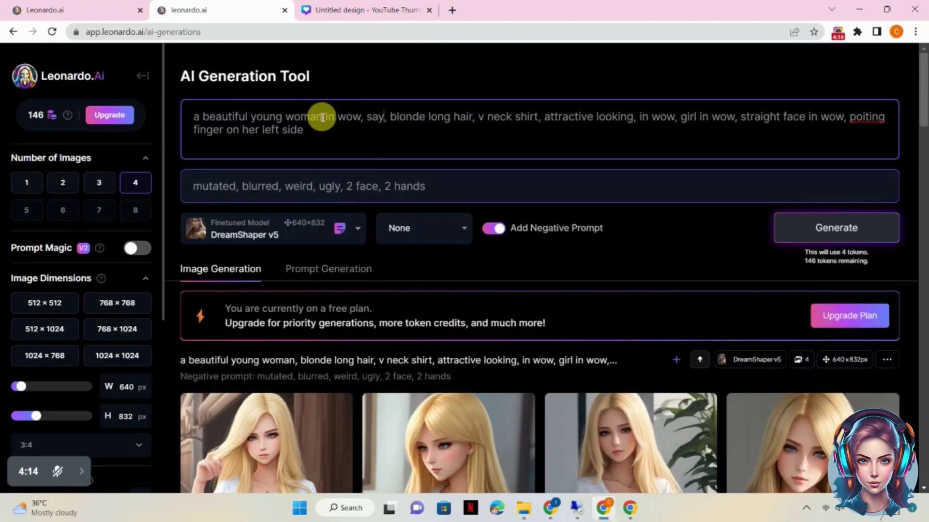
{"action": "type", "text": ", surprised face"}
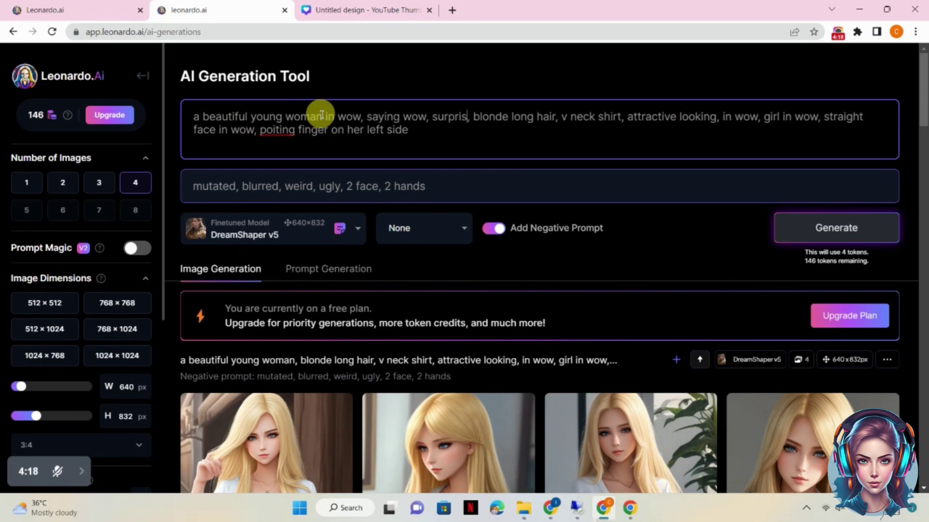
{"action": "left_click", "coordinate": [828, 225]}
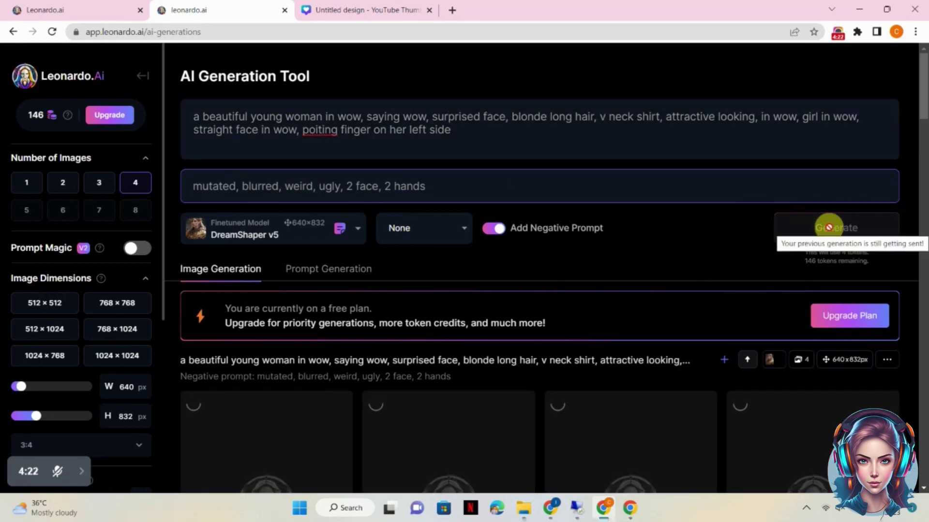
{"action": "scroll", "coordinate": [924, 488], "scroll_direction": "down", "scroll_amount": 3}
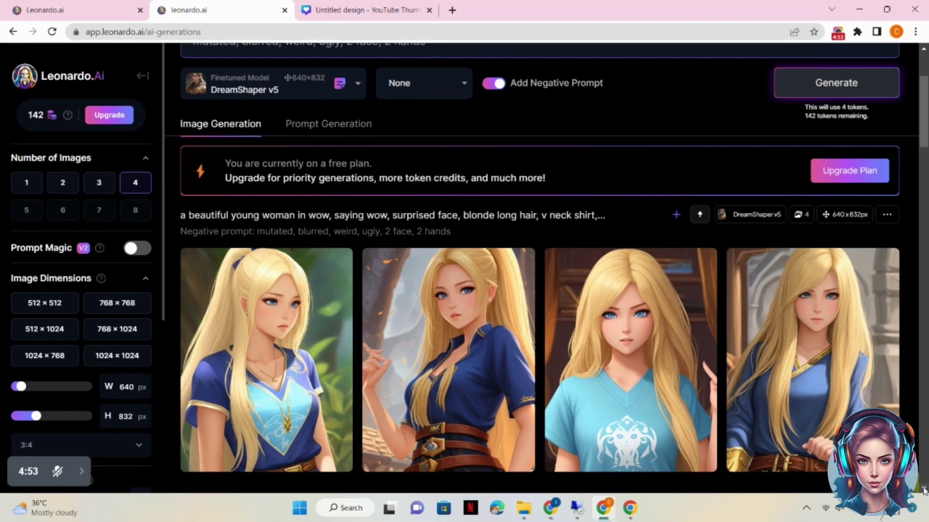
- Switch the model to Leonardo Creative and generate four new images
{"action": "left_click", "coordinate": [300, 87]}
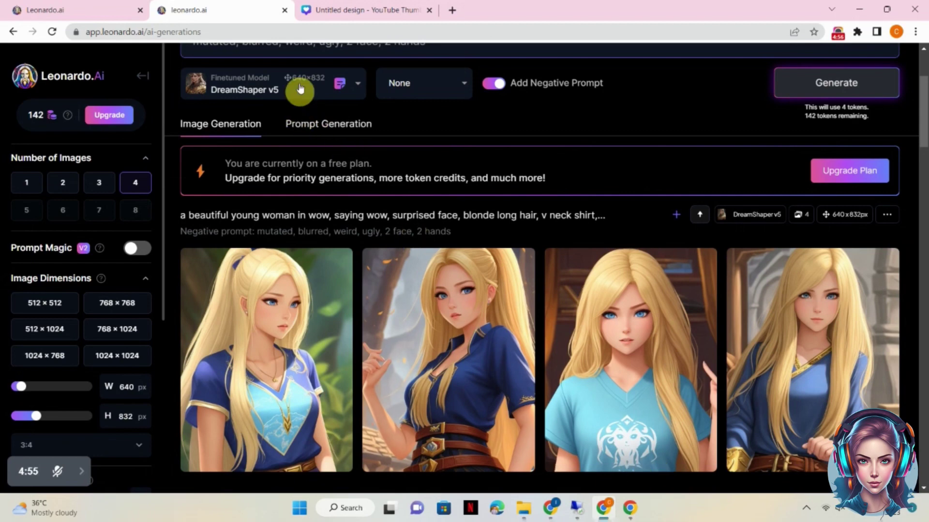
{"action": "left_click", "coordinate": [243, 184]}
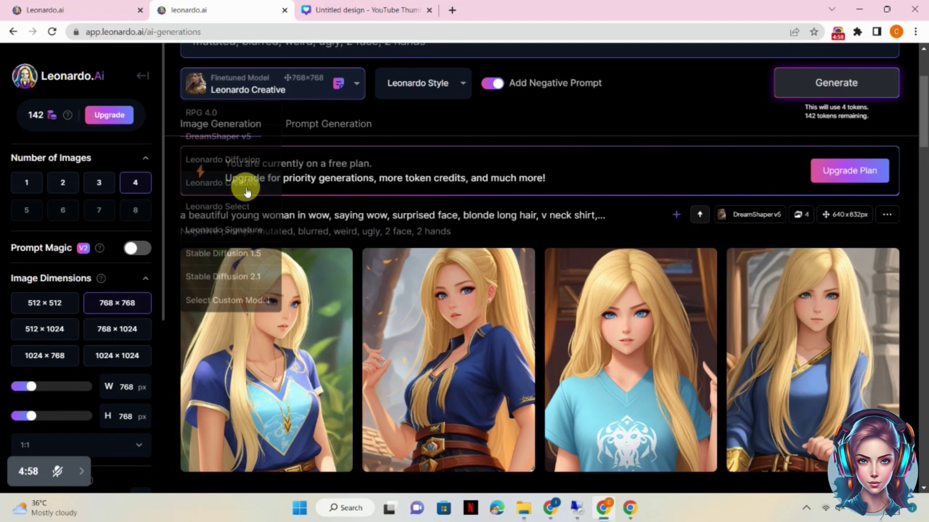
{"action": "left_click", "coordinate": [301, 80]}
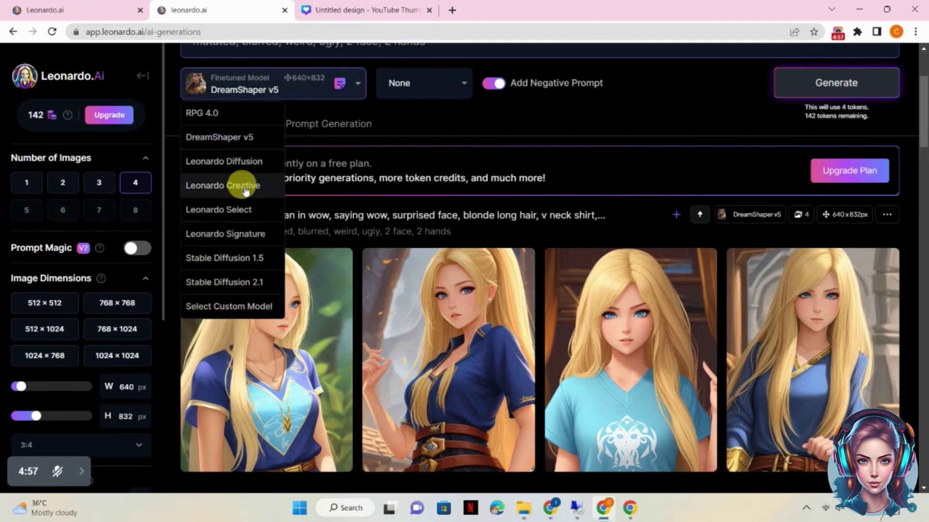
{"action": "left_click", "coordinate": [246, 188]}
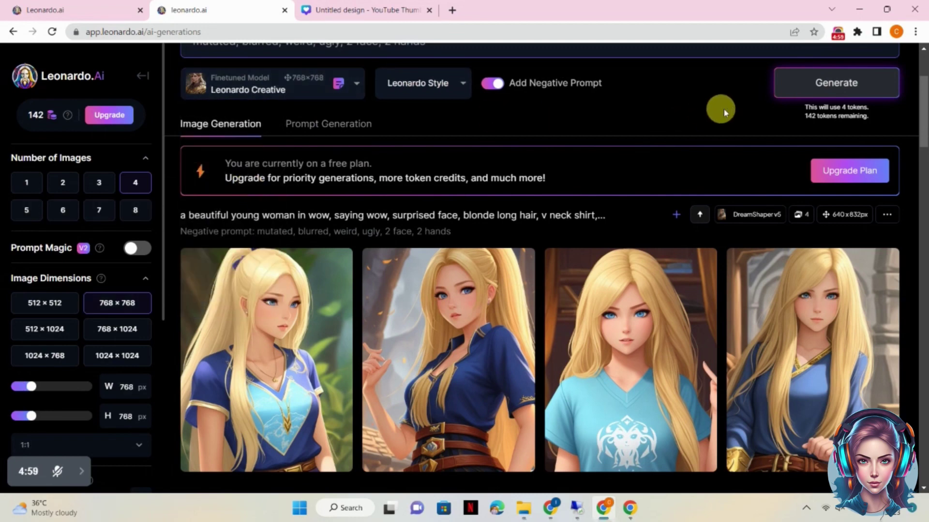
{"action": "left_click", "coordinate": [801, 84]}
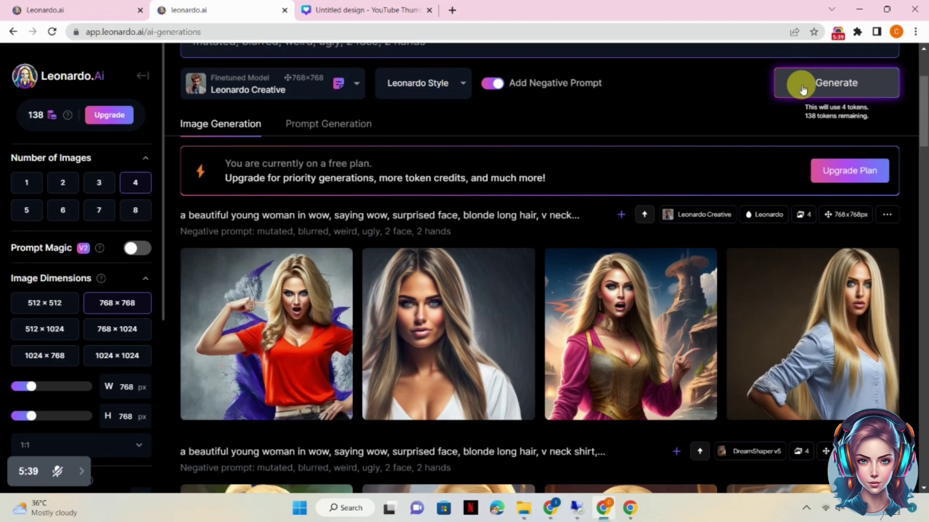
- Save the second image, the woman in a white top, as a JPEG
{"action": "left_click", "coordinate": [433, 338]}
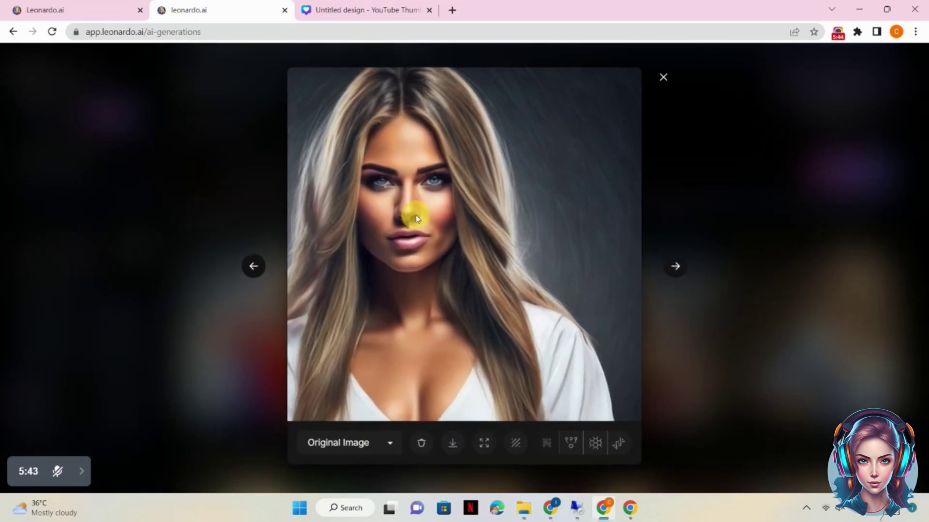
{"action": "right_click", "coordinate": [416, 218]}
{"action": "left_click", "coordinate": [452, 244]}
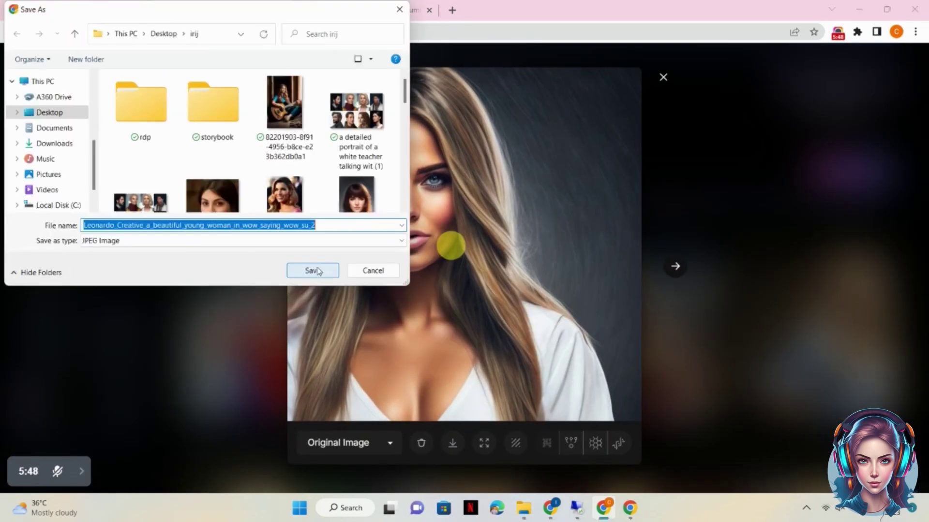
{"action": "key", "text": "Return"}
{"action": "left_click", "coordinate": [700, 151]}
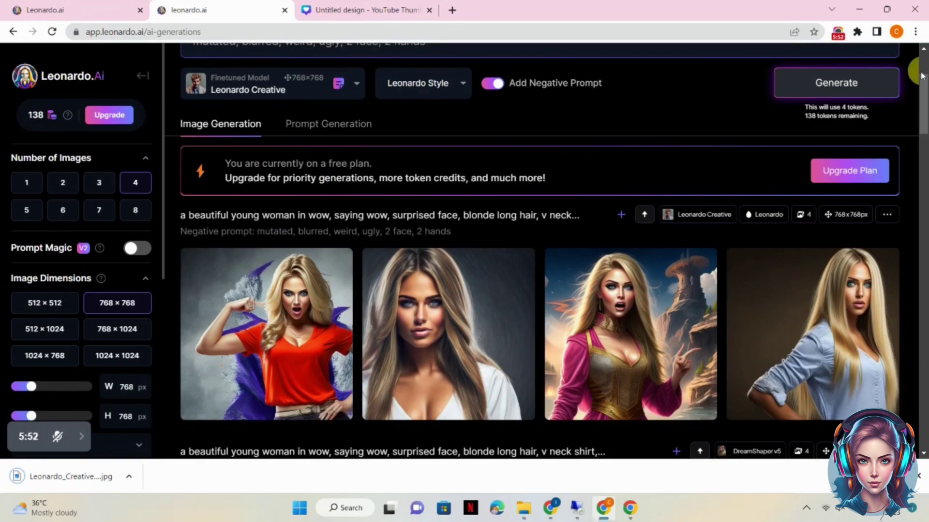
- Correct 'poiting' to 'pointing', append smiling, saying wow, surprised, excited, 4k image, and generate
{"action": "scroll", "coordinate": [912, 72], "scroll_direction": "up", "scroll_amount": 3}
{"action": "left_click", "coordinate": [383, 146]}
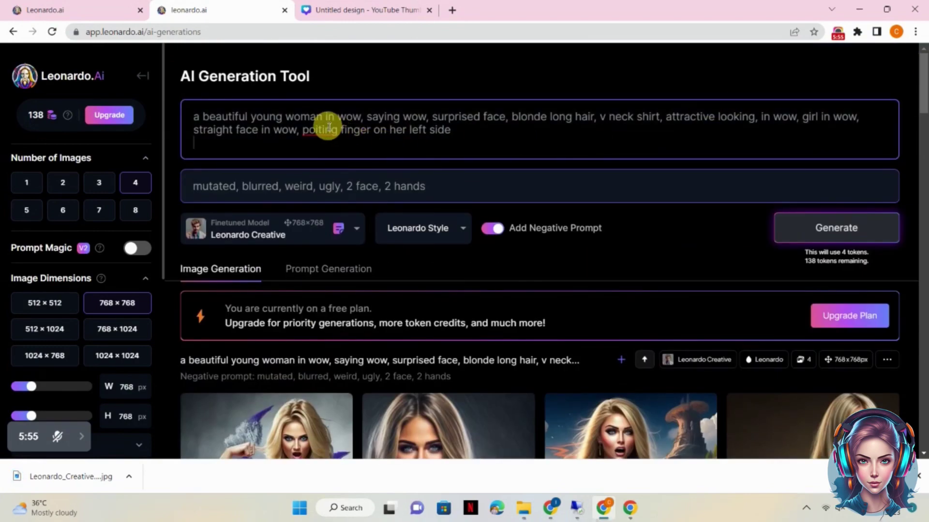
{"action": "right_click", "coordinate": [328, 127]}
{"action": "left_click", "coordinate": [341, 139]}
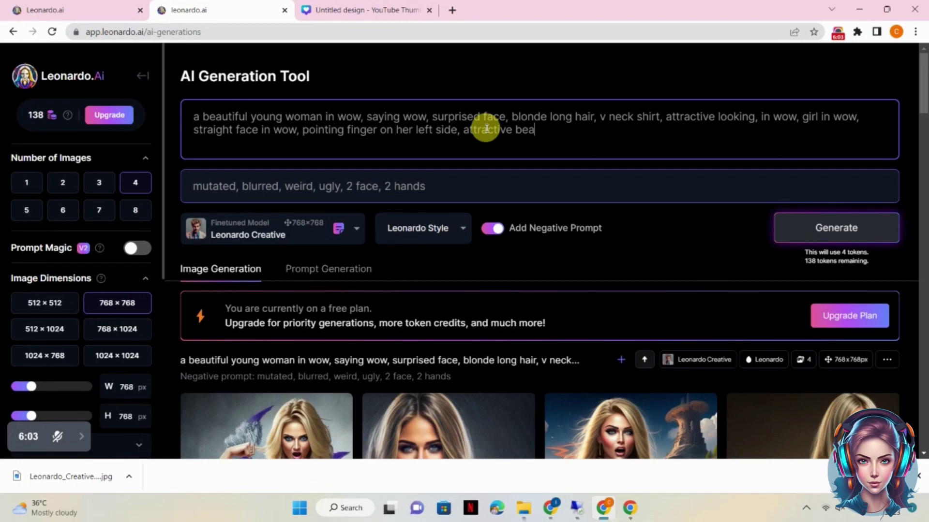
{"action": "type", "text": "irl, smiling and"}
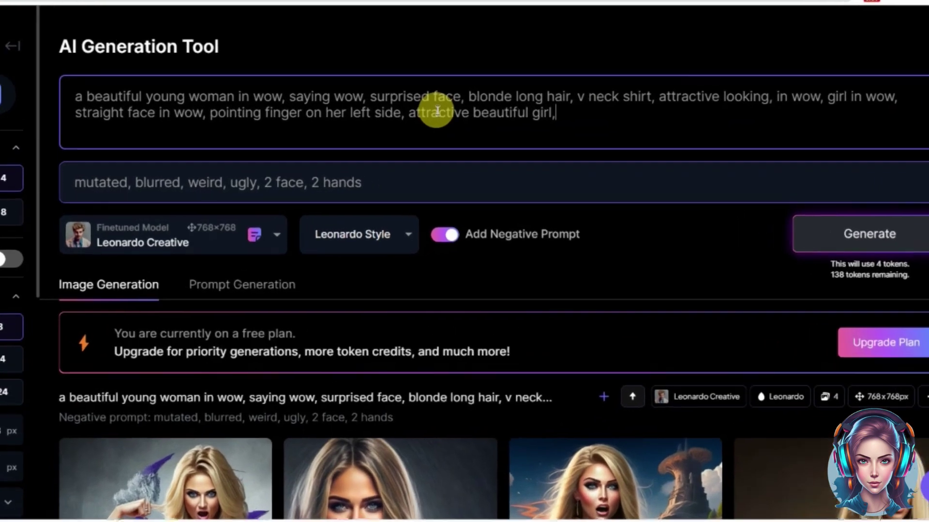
{"action": "type", "text": " sa"}
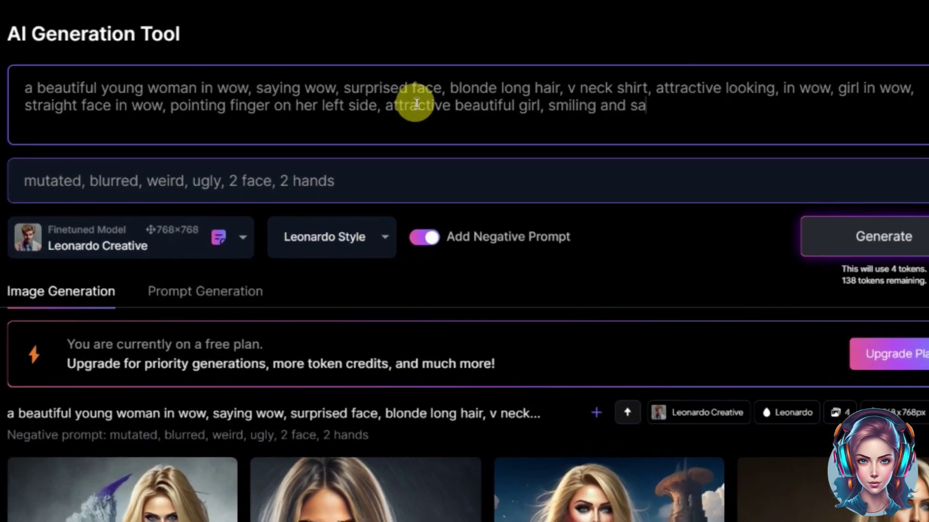
{"action": "type", "text": "ying wow, surpris"}
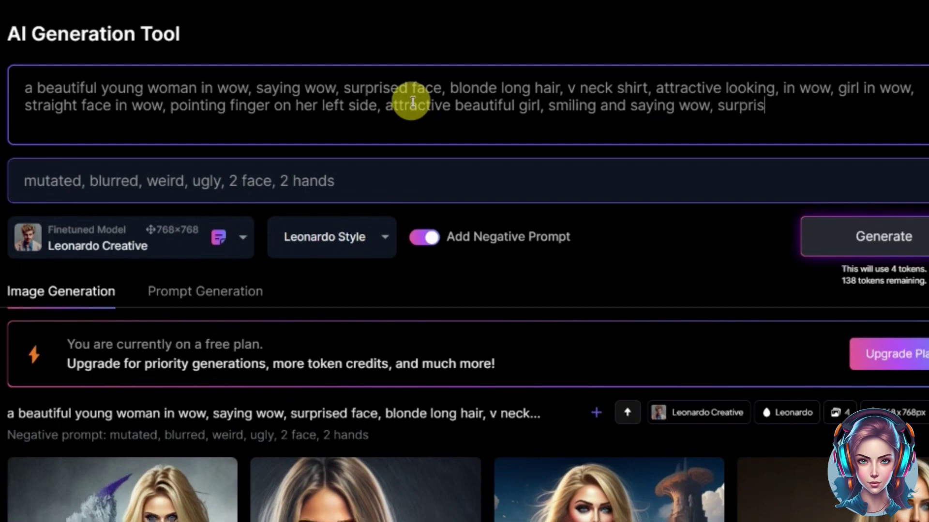
{"action": "type", "text": "ed, excited, 4k image"}
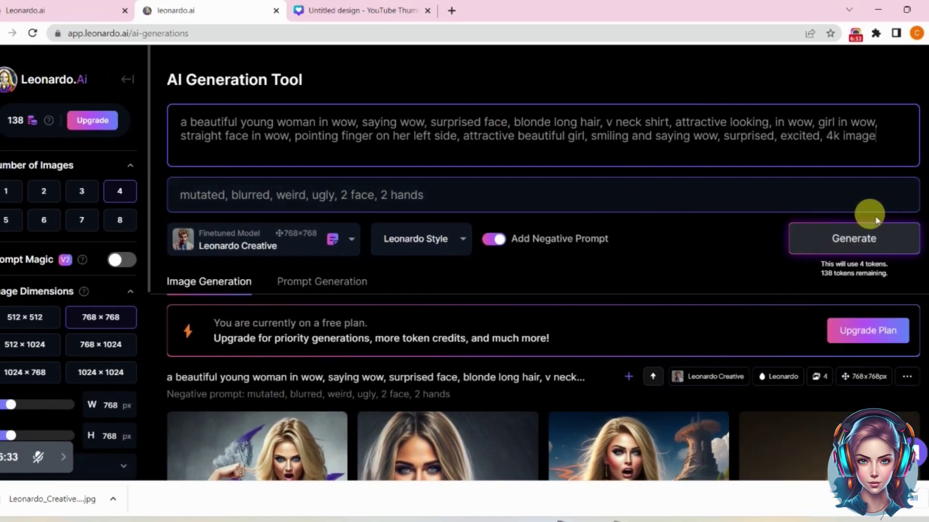
{"action": "left_click", "coordinate": [890, 241]}
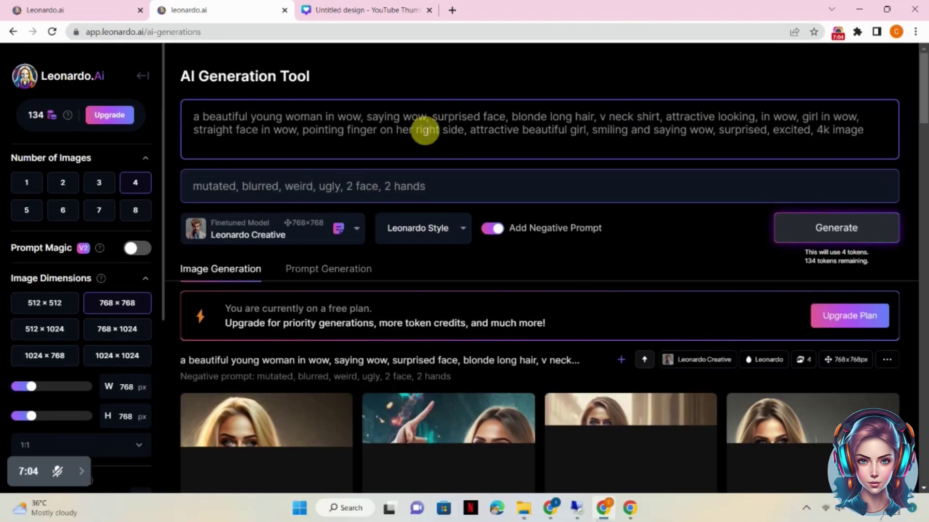
- Set the aspect ratio to 9:16 and regenerate the images
{"action": "scroll", "coordinate": [417, 132], "scroll_direction": "down", "scroll_amount": 3}
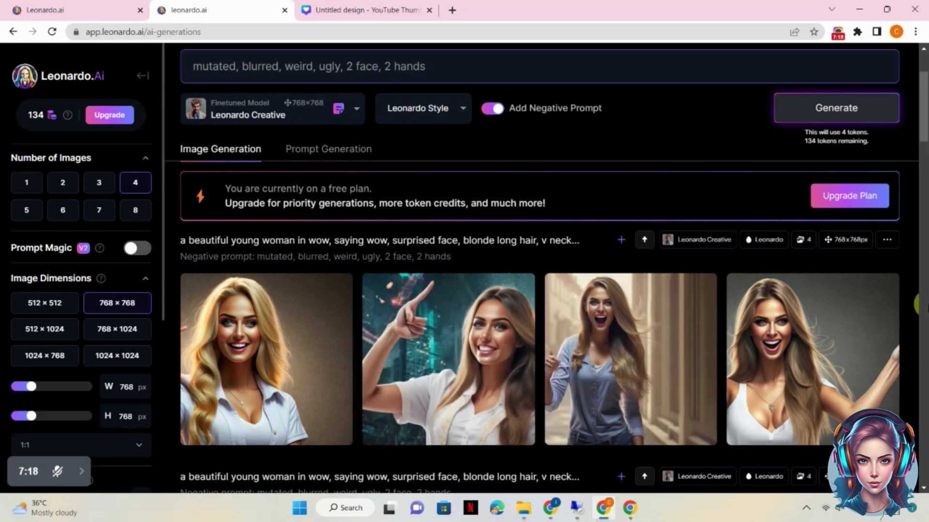
{"action": "scroll", "coordinate": [164, 327], "scroll_direction": "down", "scroll_amount": 4}
{"action": "left_click", "coordinate": [117, 275]}
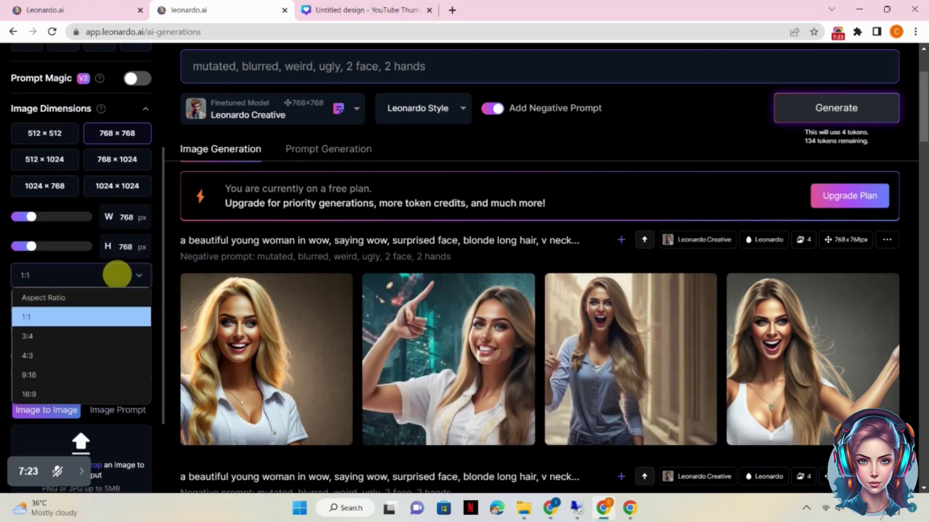
{"action": "left_click", "coordinate": [48, 375]}
{"action": "scroll", "coordinate": [588, 189], "scroll_direction": "up", "scroll_amount": 2}
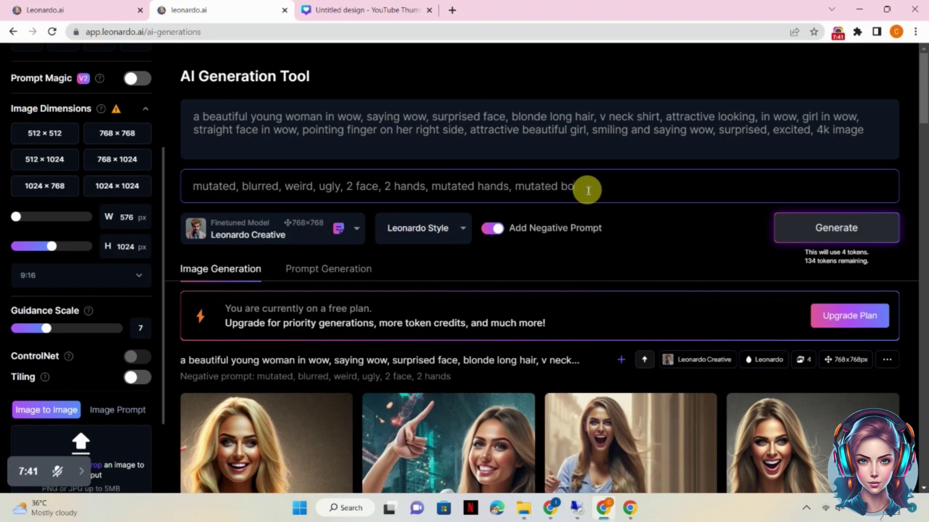
{"action": "left_click", "coordinate": [819, 225]}
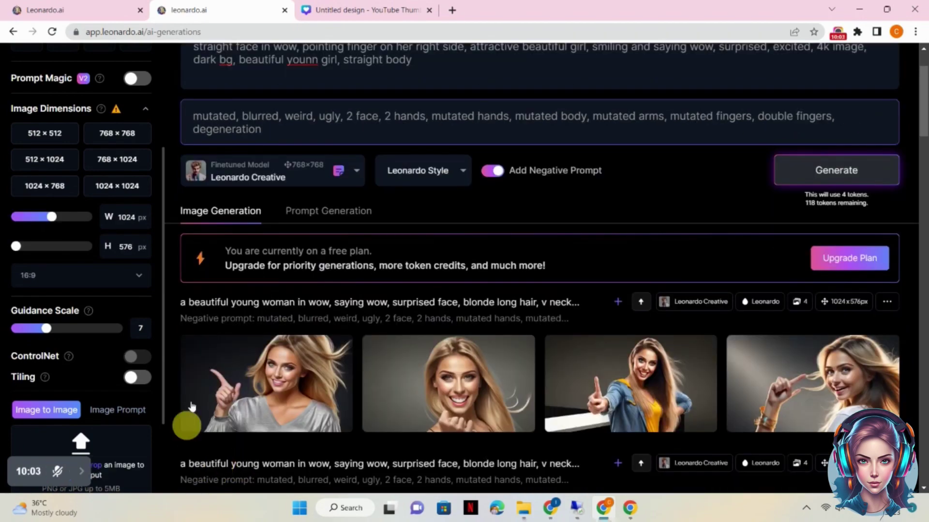
- Save the smiling pointing-woman image as a JPEG and return to the Canva design
{"action": "left_click", "coordinate": [280, 358]}
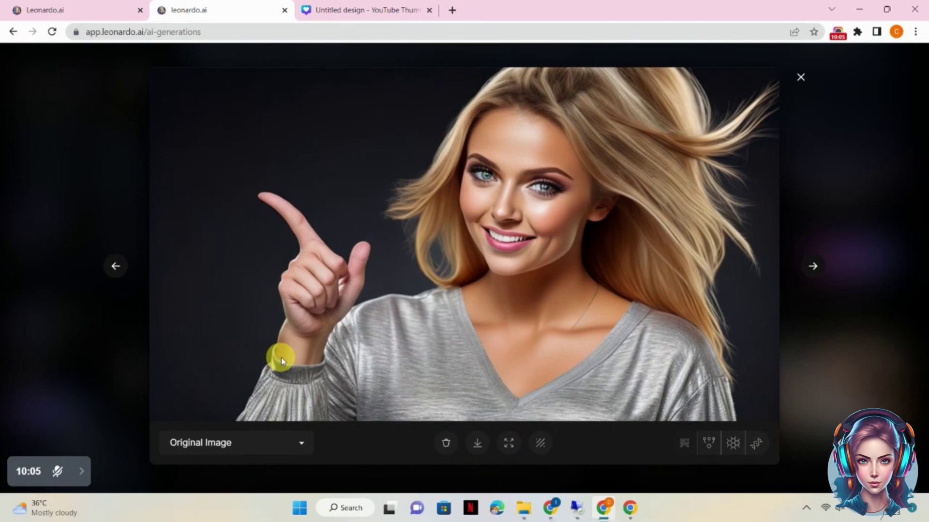
{"action": "right_click", "coordinate": [539, 203]}
{"action": "left_click", "coordinate": [569, 231]}
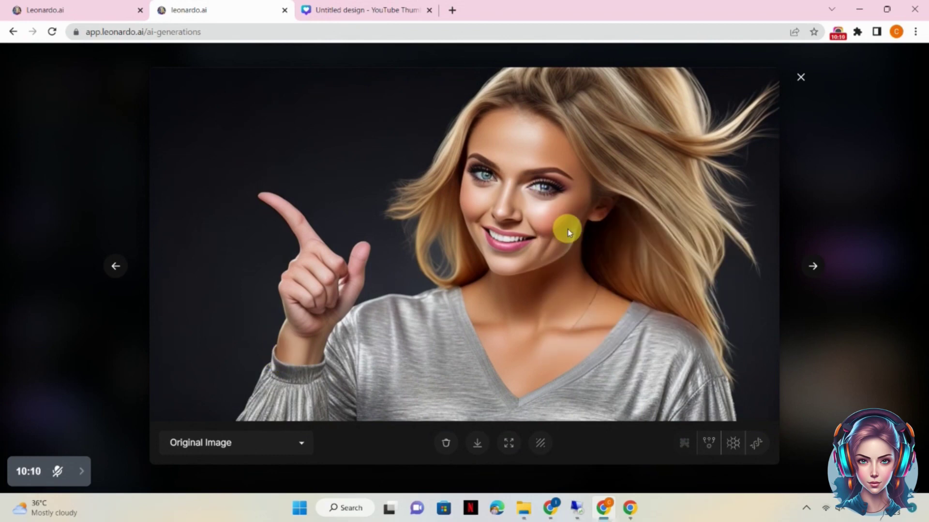
{"action": "left_click", "coordinate": [314, 270]}
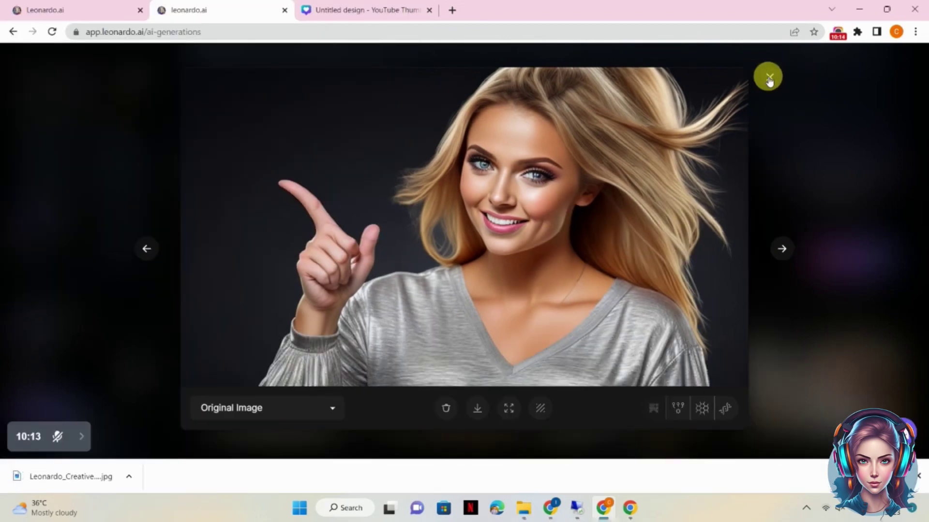
{"action": "left_click", "coordinate": [769, 77]}
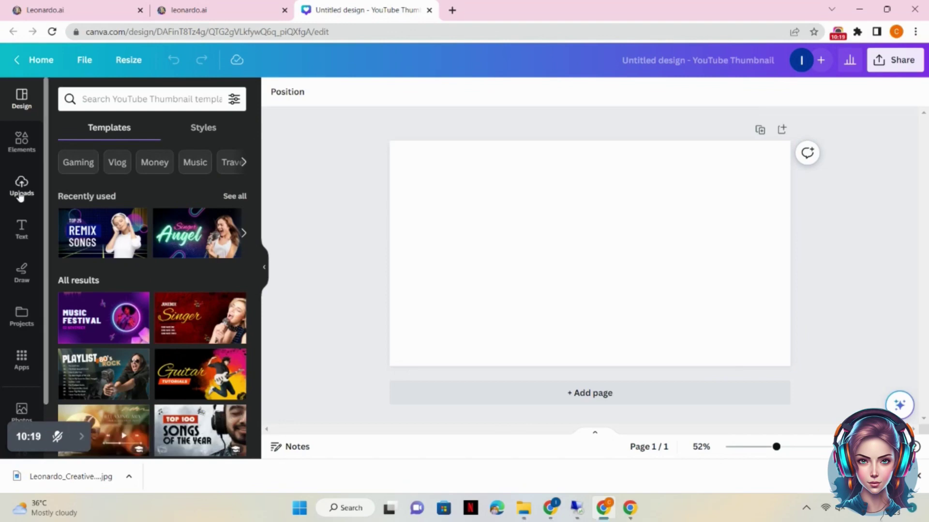
- Add the uploaded pointing-woman photo and enlarge it to fill the page height
{"action": "left_click", "coordinate": [21, 192]}
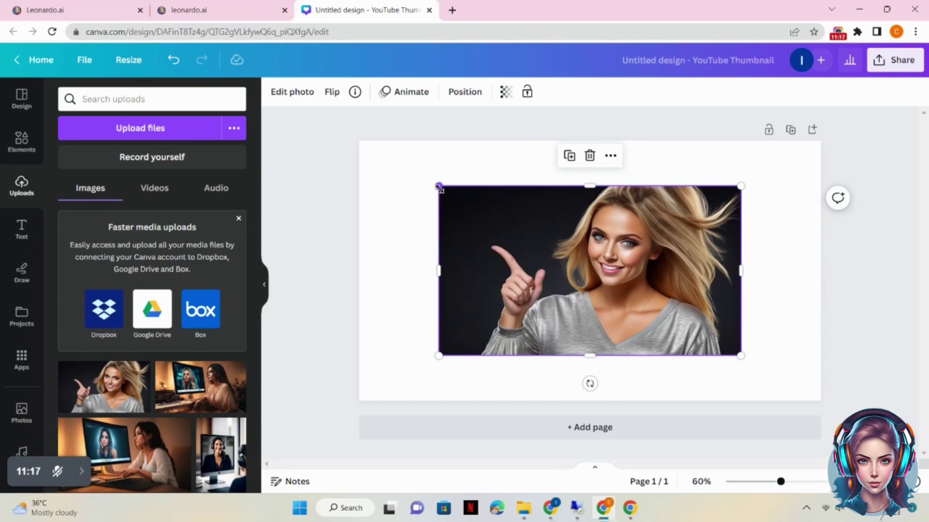
{"action": "left_click_drag", "start_coordinate": [439, 186], "coordinate": [359, 141]}
{"action": "left_click_drag", "start_coordinate": [740, 355], "coordinate": [821, 394]}
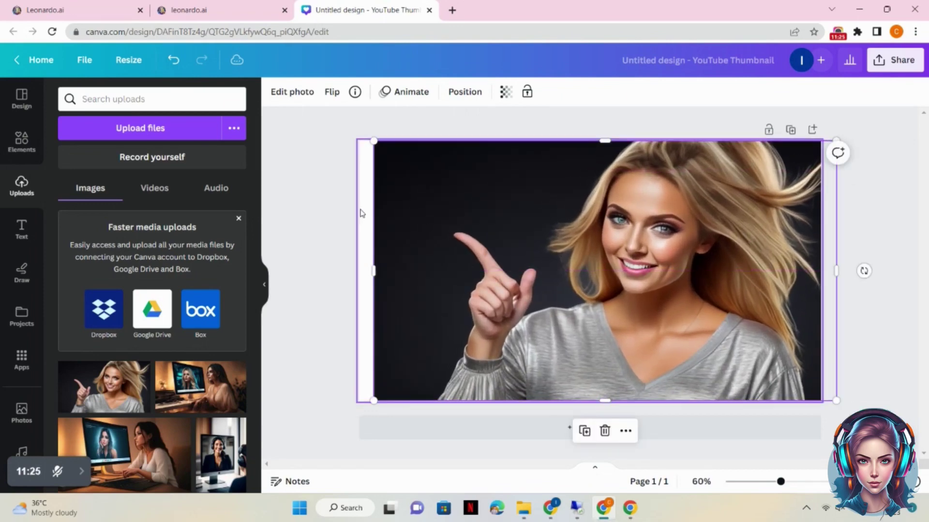
- Make the page background black and shift the photo to the right
{"action": "left_click", "coordinate": [284, 125]}
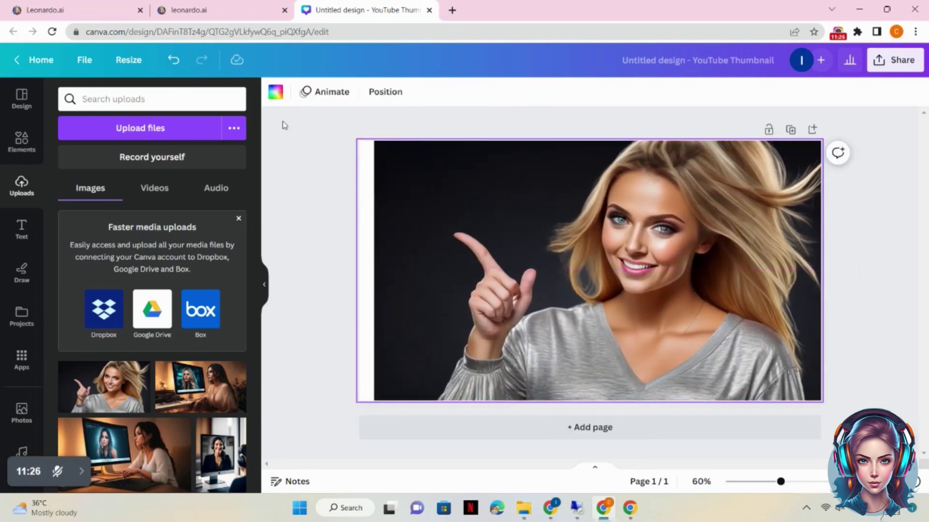
{"action": "left_click", "coordinate": [275, 92]}
{"action": "left_click", "coordinate": [100, 330]}
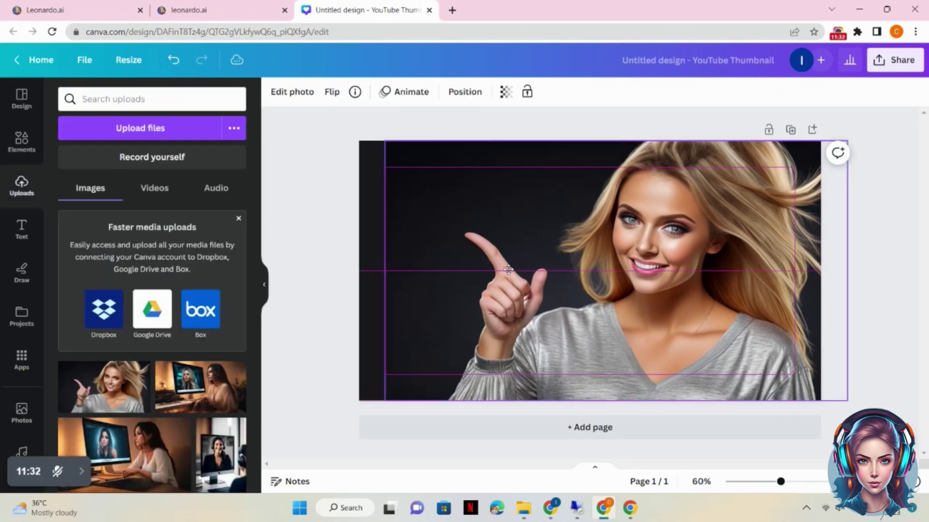
{"action": "left_click_drag", "start_coordinate": [503, 270], "coordinate": [550, 270]}
- Add the HUGE SALE text combination, delete SALE, and replace HUGE with a smaller 'THIS'
{"action": "left_click", "coordinate": [300, 197]}
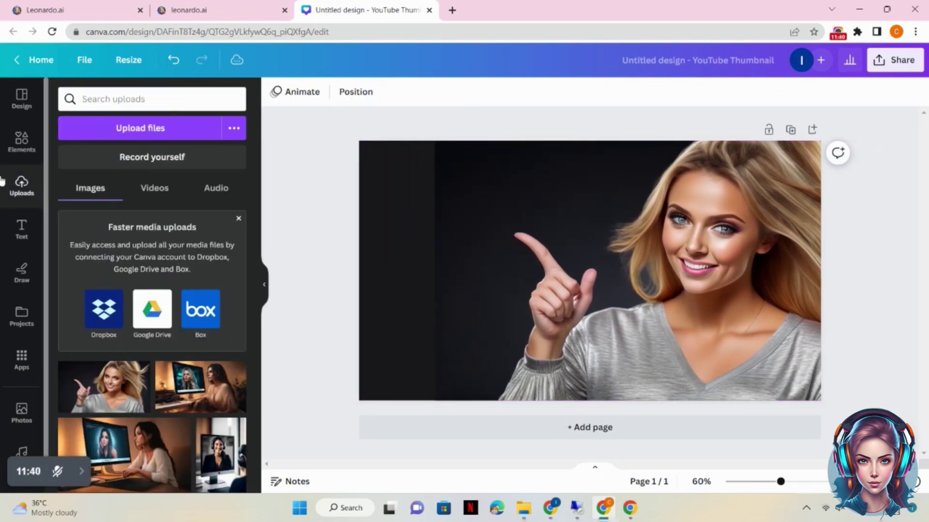
{"action": "left_click", "coordinate": [22, 231]}
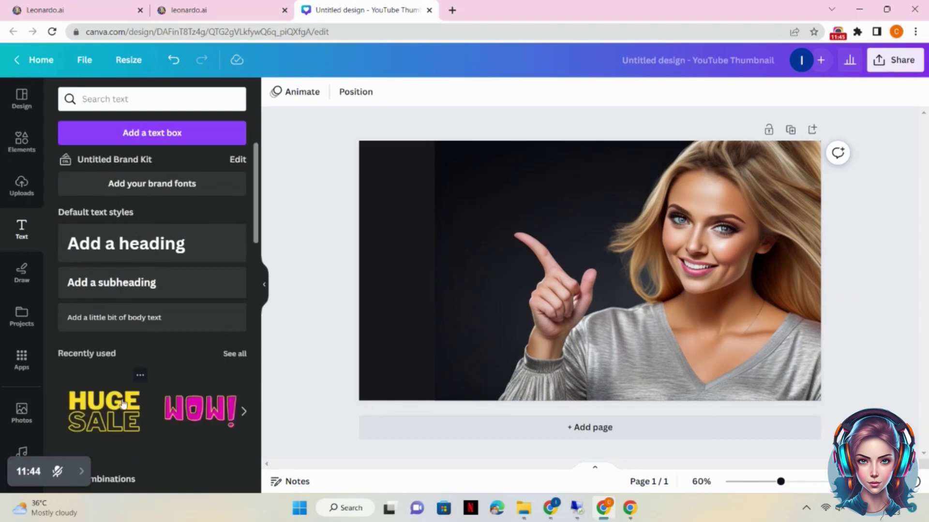
{"action": "left_click", "coordinate": [123, 405]}
{"action": "left_click", "coordinate": [563, 305]}
{"action": "left_click", "coordinate": [613, 229]}
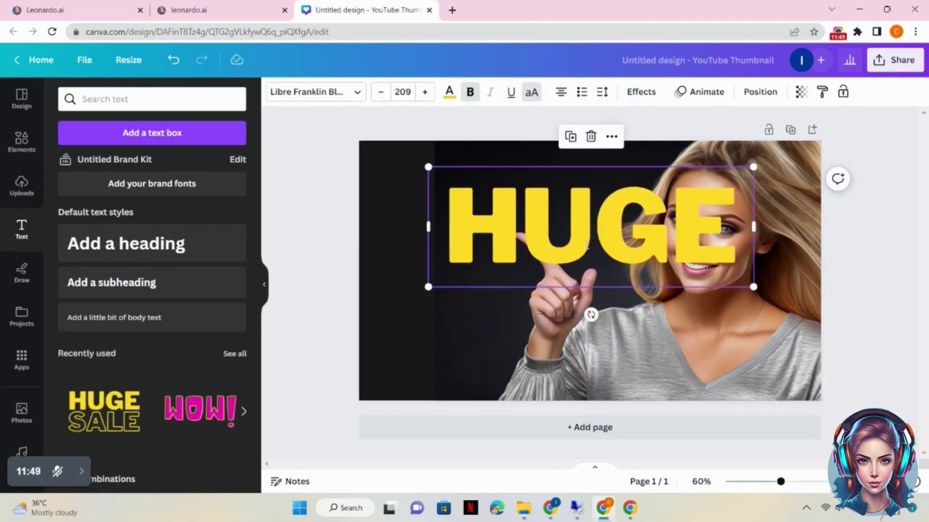
{"action": "double_click", "coordinate": [587, 245]}
{"action": "type", "text": "THIS"}
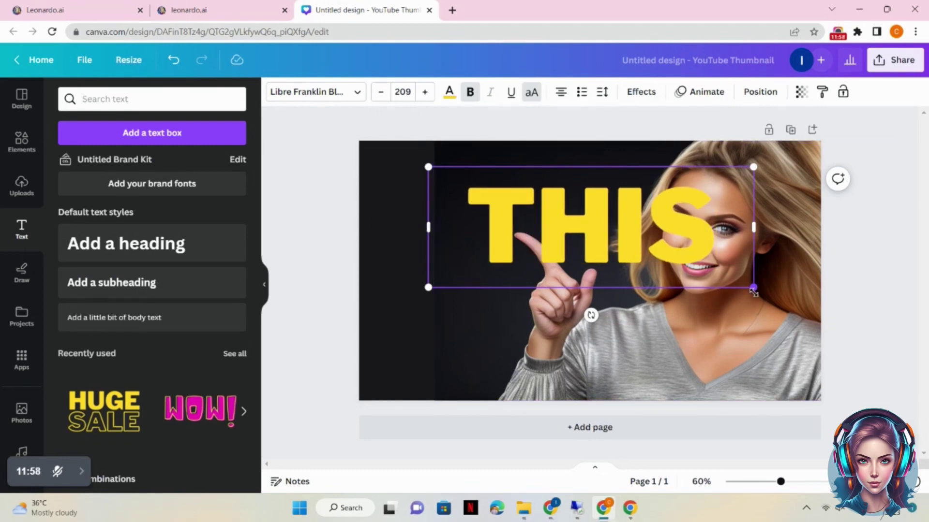
{"action": "left_click_drag", "start_coordinate": [753, 287], "coordinate": [590, 226]}
- Write the headline 'I CREATE MY THUBNAILS USING AI' wrapped onto four lines
{"action": "double_click", "coordinate": [538, 204]}
{"action": "type", "text": "I C"}
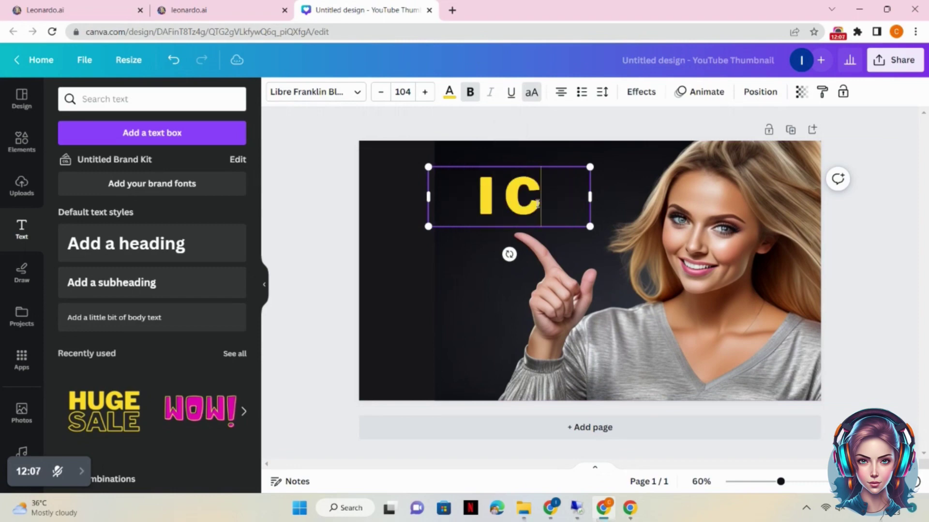
{"action": "type", "text": "REATE MY THUBNAILS"}
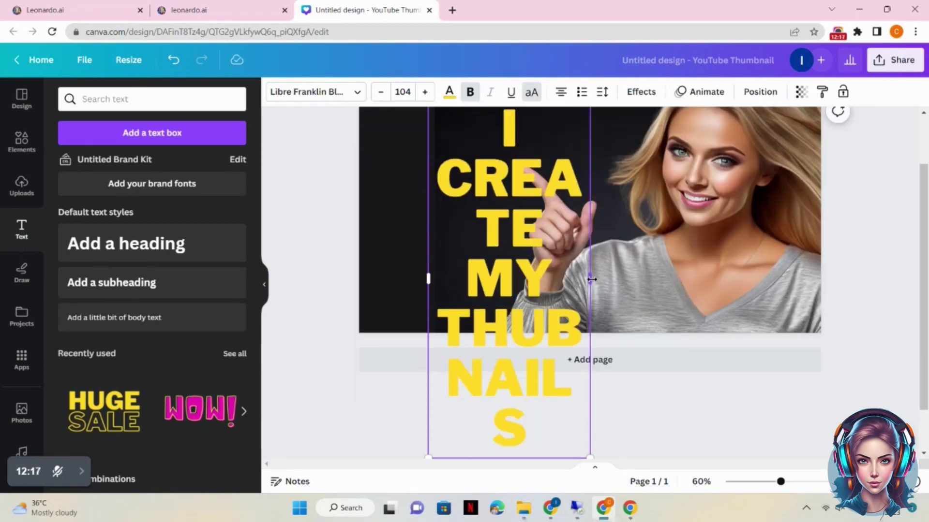
{"action": "left_click_drag", "start_coordinate": [591, 279], "coordinate": [665, 232]}
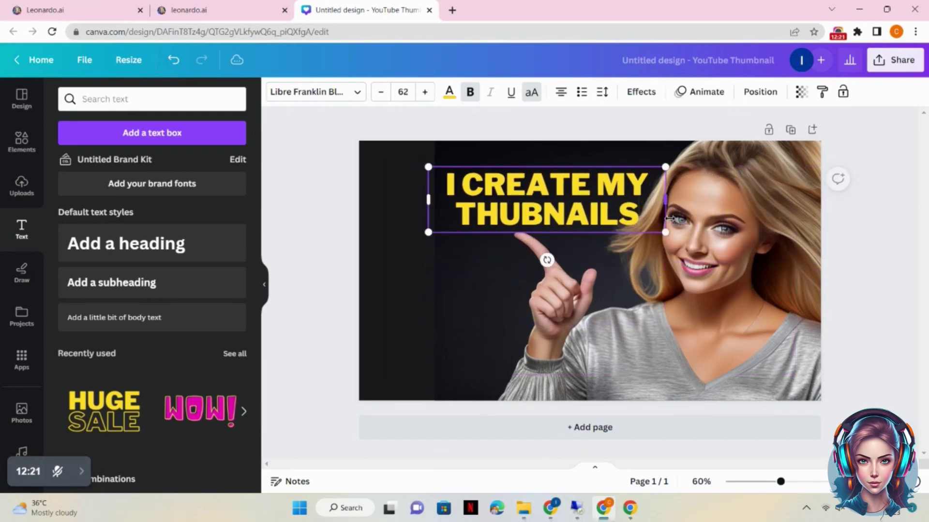
{"action": "type", "text": "USING AI"}
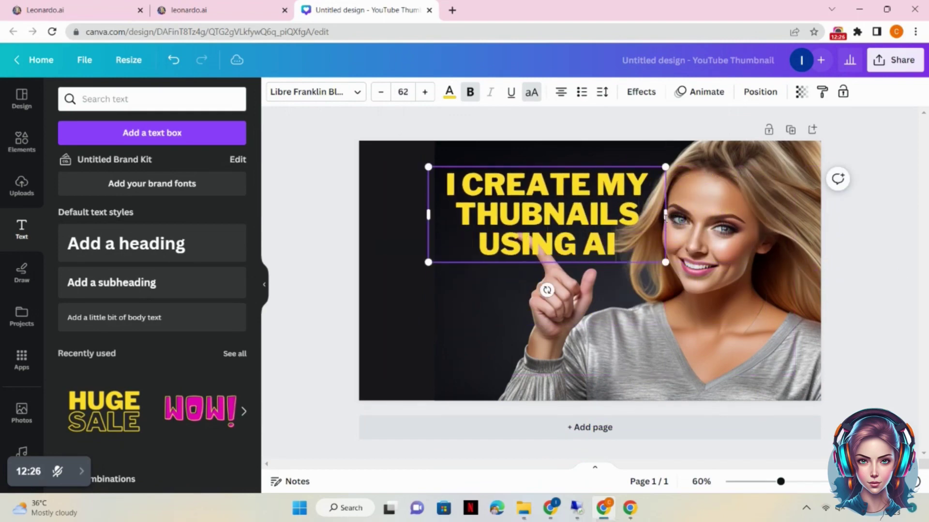
{"action": "left_click_drag", "start_coordinate": [665, 216], "coordinate": [616, 214]}
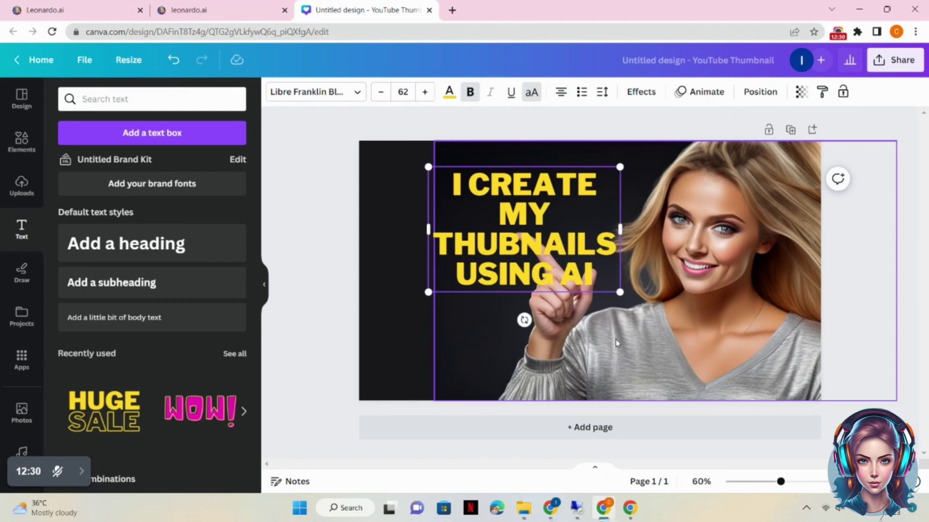
- Crop the woman photo's left edge further right, undoing an accidental change
{"action": "left_click", "coordinate": [404, 269]}
{"action": "left_click", "coordinate": [173, 59]}
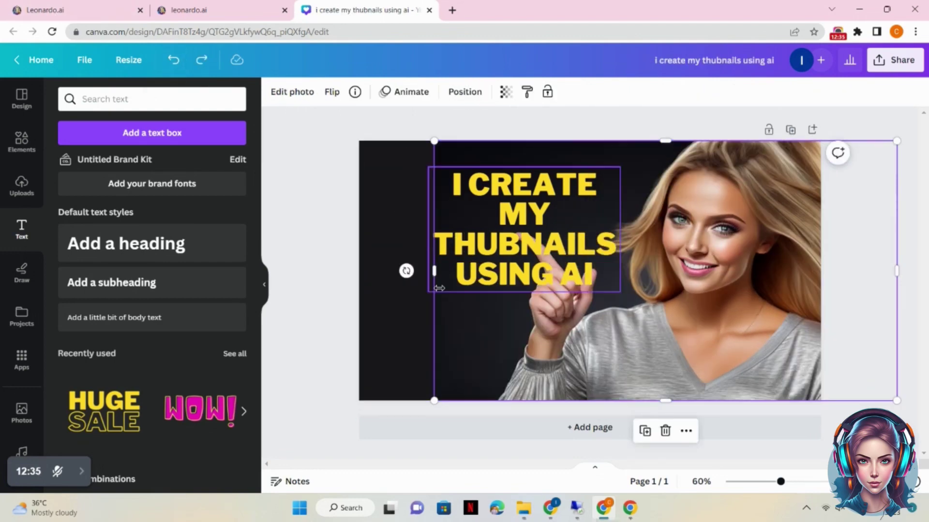
{"action": "left_click_drag", "start_coordinate": [434, 274], "coordinate": [511, 274]}
{"action": "left_click", "coordinate": [469, 259]}
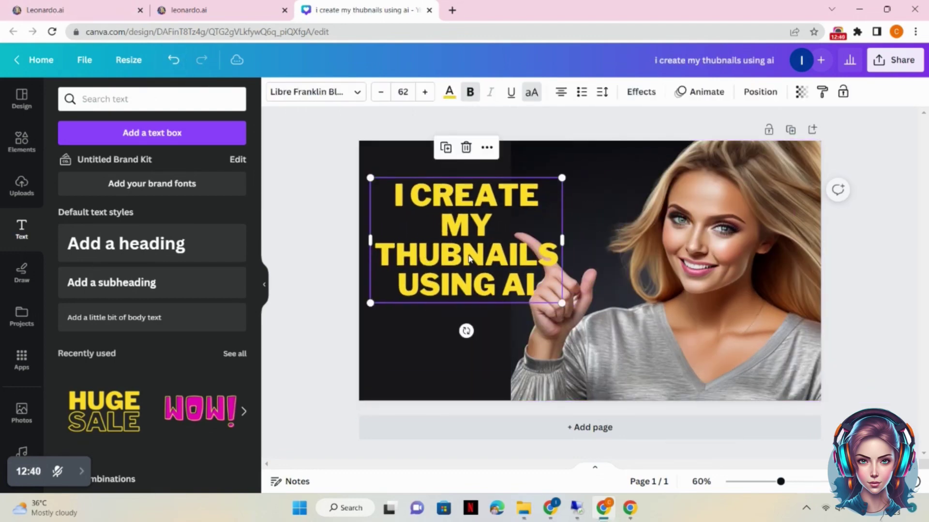
- Try League Spartan, Blueberry and Battle Scarred on the headline, keeping it at four lines
{"action": "left_click", "coordinate": [357, 93]}
{"action": "left_click", "coordinate": [180, 326]}
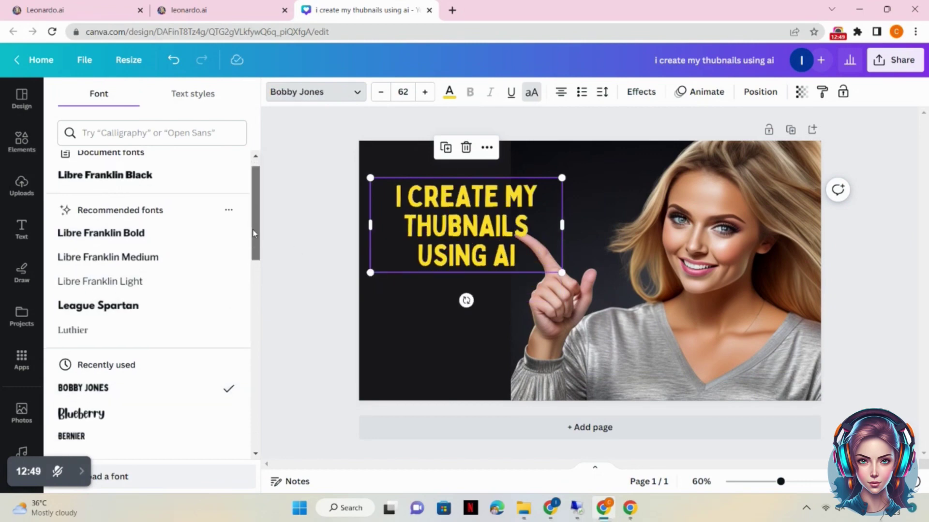
{"action": "left_click_drag", "start_coordinate": [562, 225], "coordinate": [500, 226]}
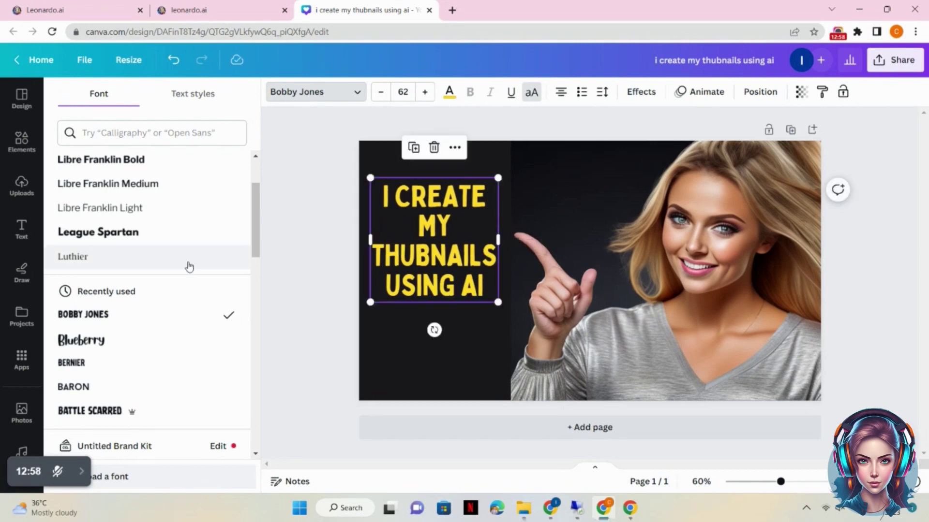
{"action": "left_click", "coordinate": [170, 342]}
{"action": "left_click", "coordinate": [165, 412]}
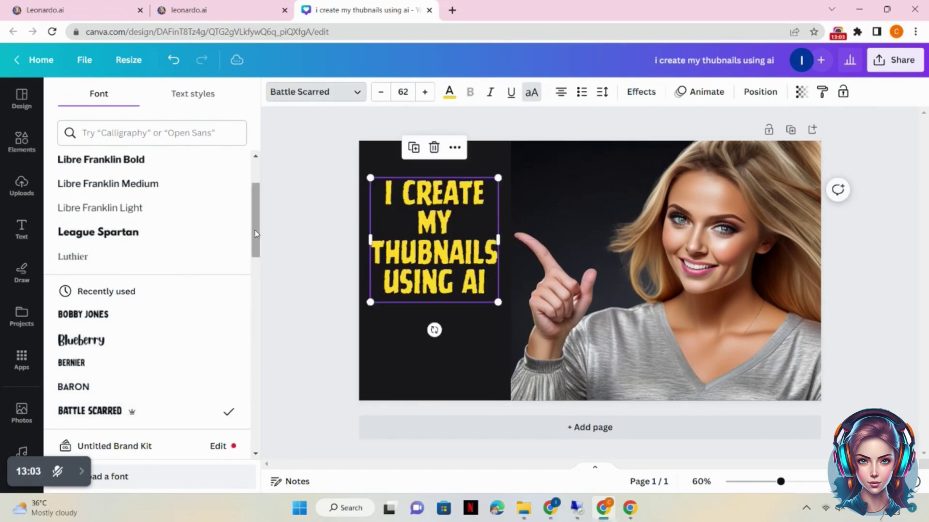
{"action": "left_click_drag", "start_coordinate": [257, 233], "coordinate": [278, 219]}
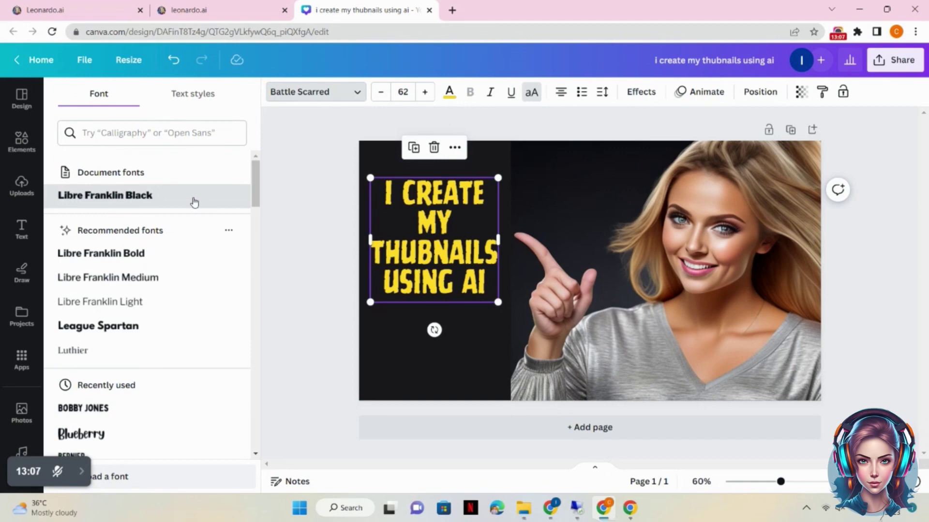
- Compare Libre Franklin Black, Libre Franklin Bold and League Spartan, then settle on Bobby Jones
{"action": "left_click", "coordinate": [193, 199]}
{"action": "left_click", "coordinate": [166, 255]}
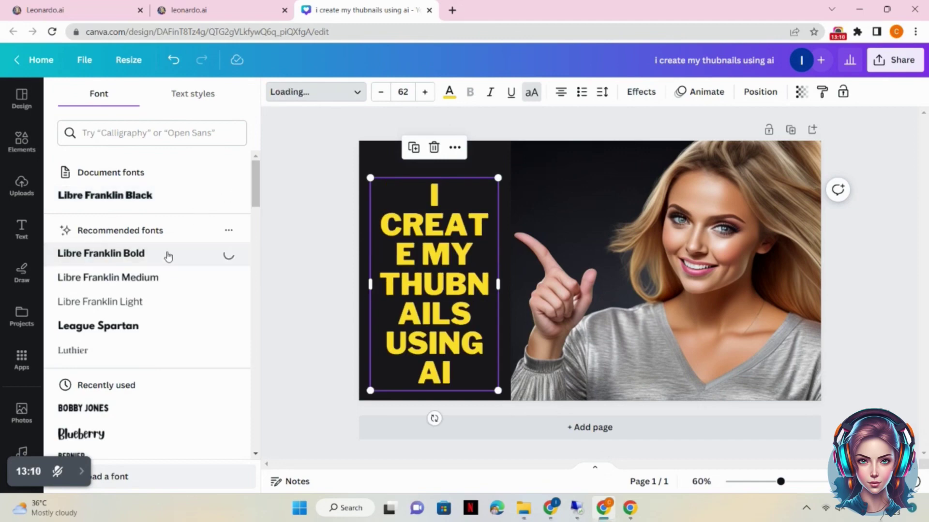
{"action": "left_click", "coordinate": [135, 326]}
{"action": "left_click", "coordinate": [127, 409]}
{"action": "left_click", "coordinate": [320, 321]}
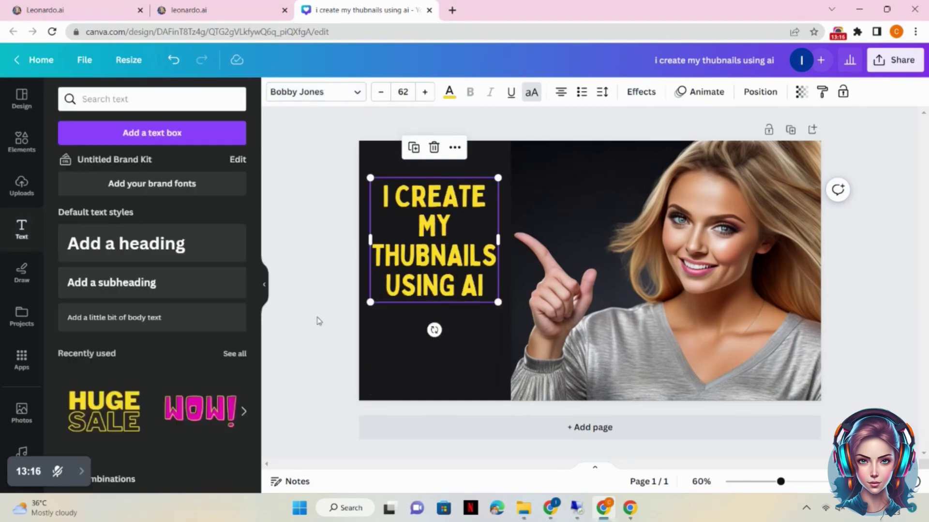
{"action": "left_click", "coordinate": [588, 287]}
- Shift the woman photo right, enlarge and widen the headline, and left-align it
{"action": "left_click_drag", "start_coordinate": [589, 287], "coordinate": [606, 288]}
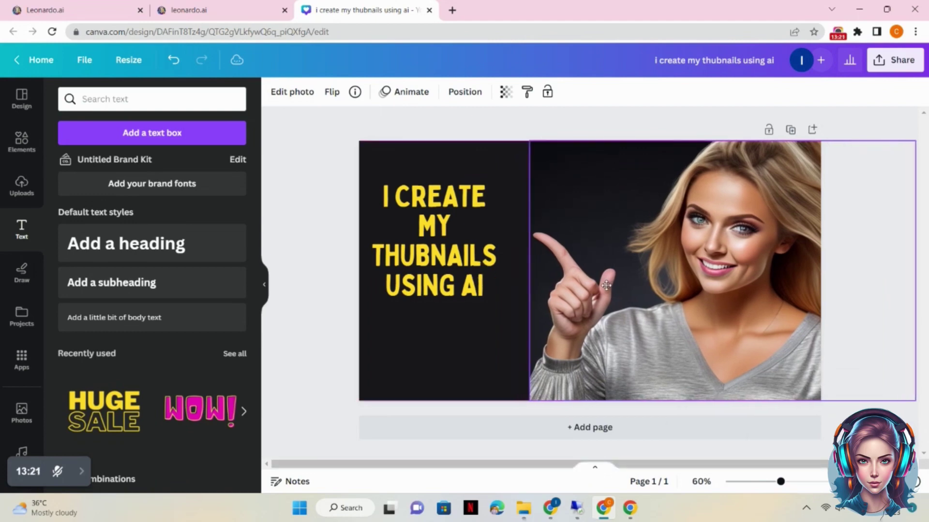
{"action": "left_click", "coordinate": [455, 271]}
{"action": "left_click_drag", "start_coordinate": [498, 305], "coordinate": [475, 300]}
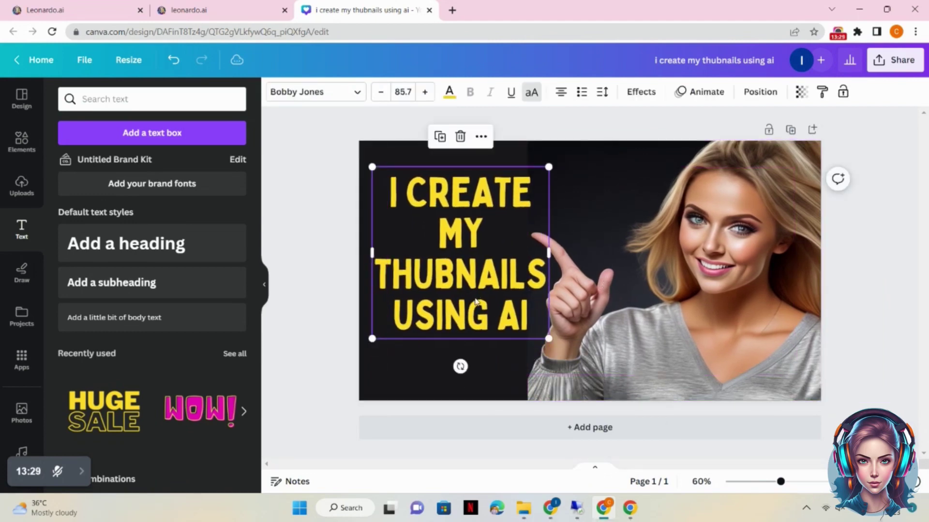
{"action": "left_click", "coordinate": [419, 367]}
{"action": "left_click", "coordinate": [521, 253]}
{"action": "left_click_drag", "start_coordinate": [562, 251], "coordinate": [575, 251]}
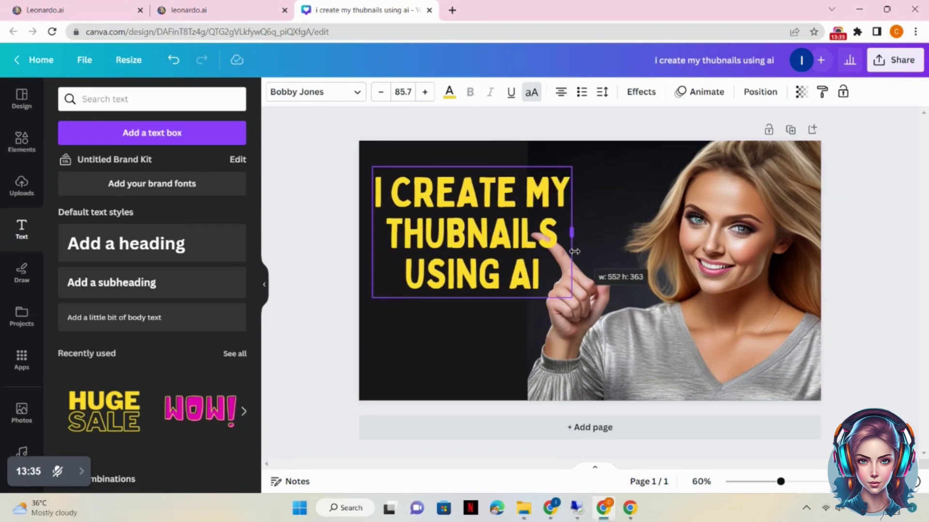
{"action": "left_click", "coordinate": [561, 92]}
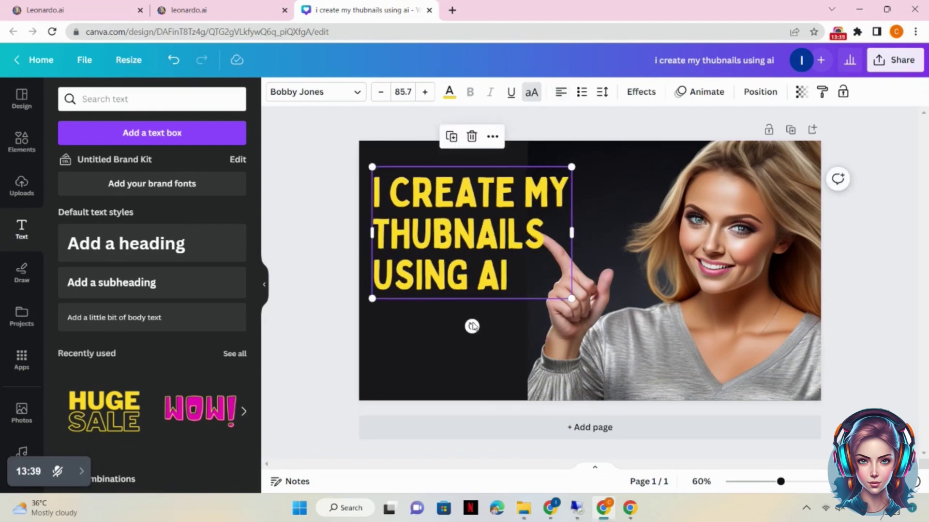
- Break the headline before MY and enlarge it to size 95.5 along the left side
{"action": "left_click", "coordinate": [473, 344]}
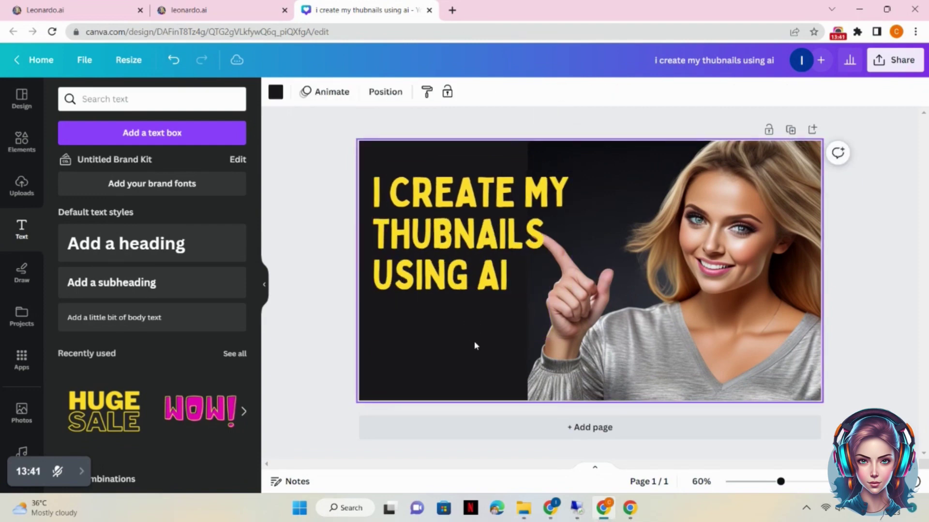
{"action": "left_click_drag", "start_coordinate": [485, 238], "coordinate": [479, 243]}
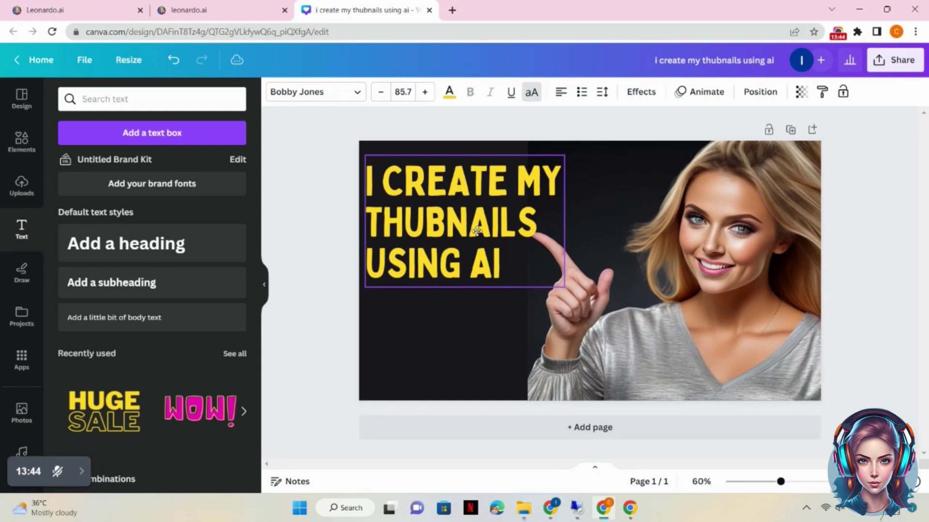
{"action": "mouse_move", "coordinate": [639, 283]}
{"action": "left_mouse_down"}
{"action": "mouse_move", "coordinate": [664, 282]}
{"action": "mouse_move", "coordinate": [654, 283]}
{"action": "left_mouse_up"}
{"action": "left_click", "coordinate": [484, 278]}
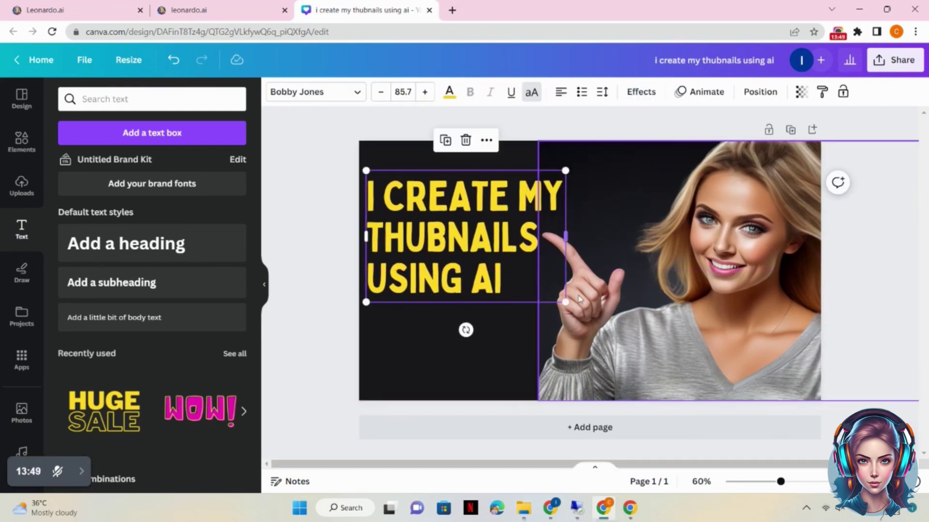
{"action": "mouse_move", "coordinate": [563, 300]}
{"action": "left_mouse_down"}
{"action": "mouse_move", "coordinate": [593, 317]}
{"action": "mouse_move", "coordinate": [562, 299]}
{"action": "left_mouse_up"}
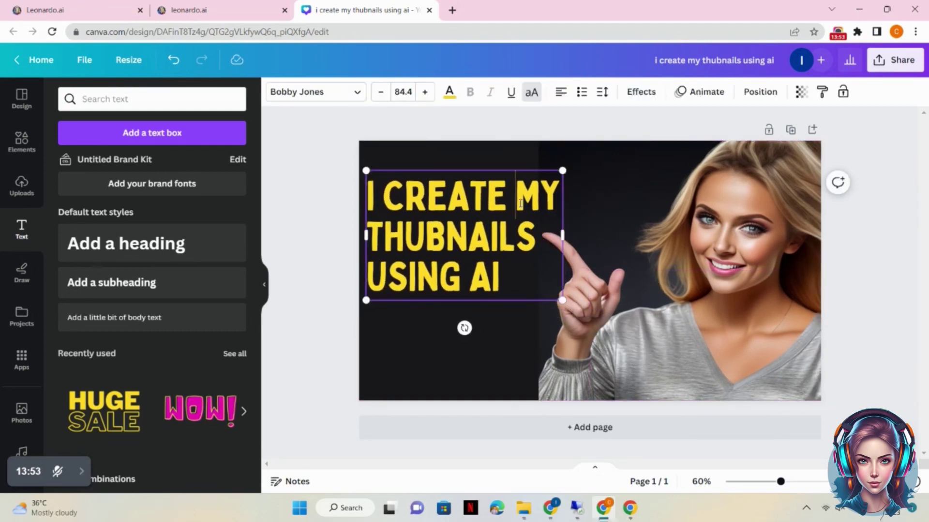
{"action": "key", "text": "Return"}
{"action": "left_click_drag", "start_coordinate": [435, 271], "coordinate": [452, 260]}
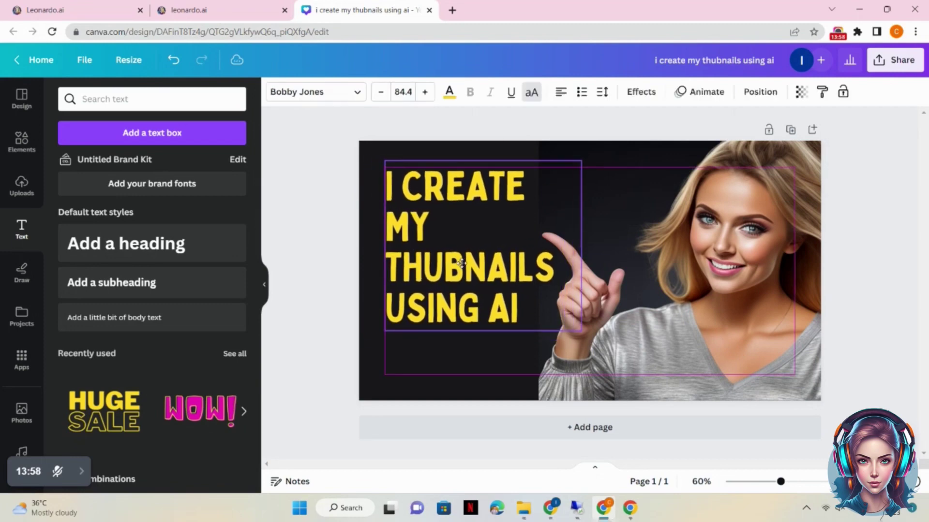
{"action": "left_click_drag", "start_coordinate": [384, 327], "coordinate": [358, 355]}
{"action": "left_click_drag", "start_coordinate": [454, 284], "coordinate": [462, 275]}
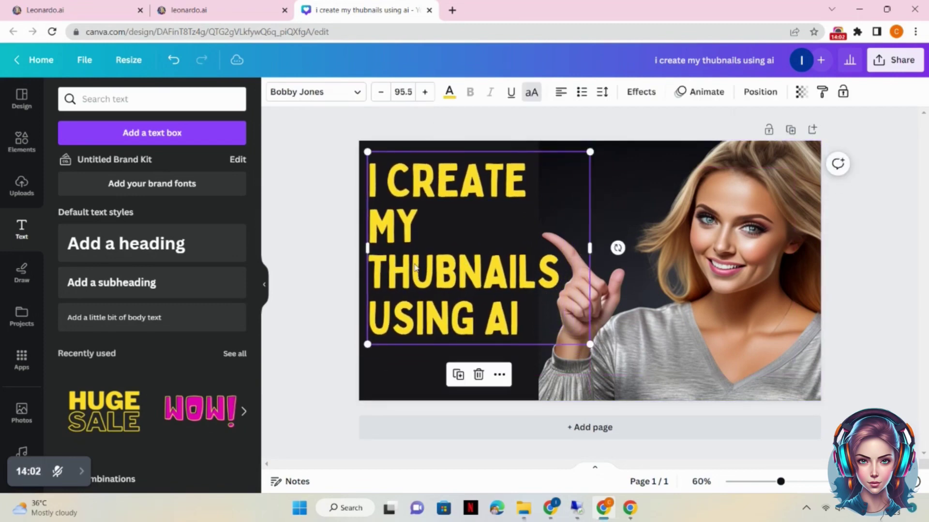
- Recolour the USING AI line with the white swatch, keeping the other lines yellow
{"action": "left_click", "coordinate": [340, 292]}
{"action": "left_click", "coordinate": [456, 274]}
{"action": "triple_click", "coordinate": [383, 321]}
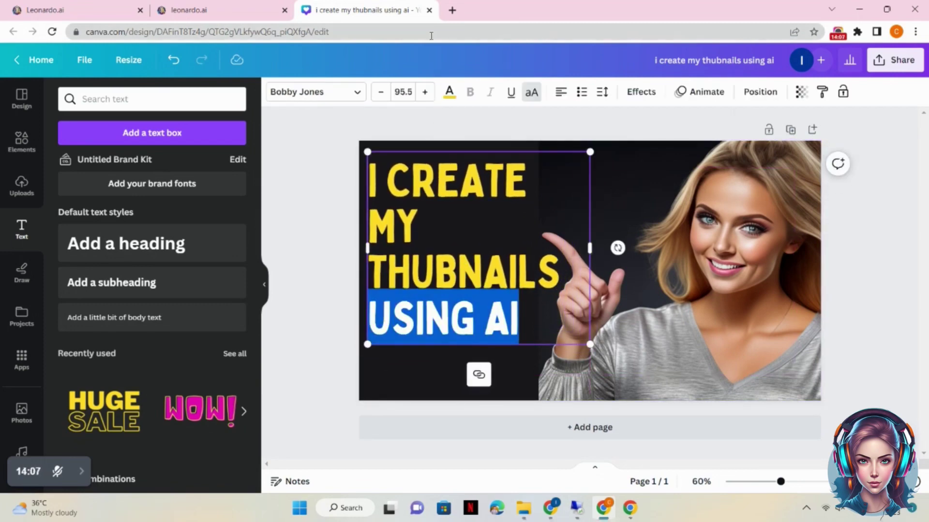
{"action": "left_click", "coordinate": [450, 92]}
{"action": "left_click", "coordinate": [231, 425]}
{"action": "left_click", "coordinate": [335, 358]}
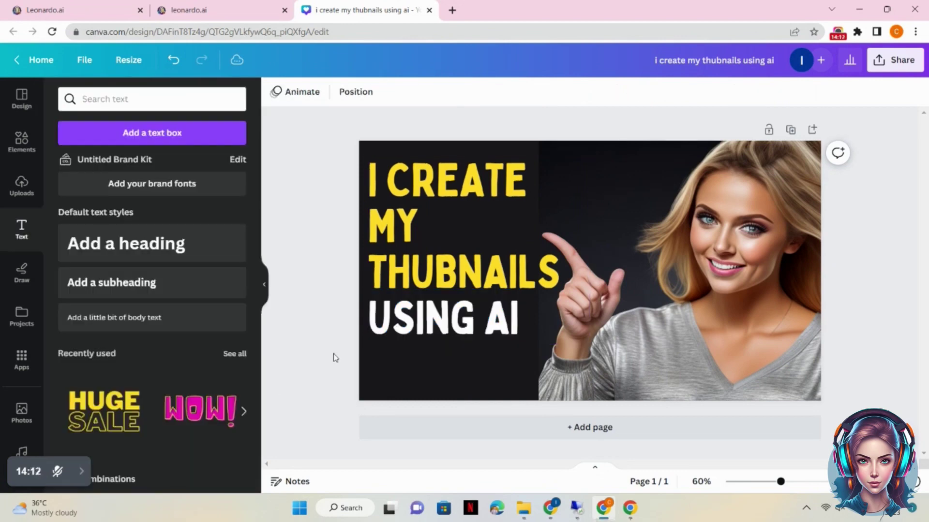
{"action": "left_click", "coordinate": [408, 197]}
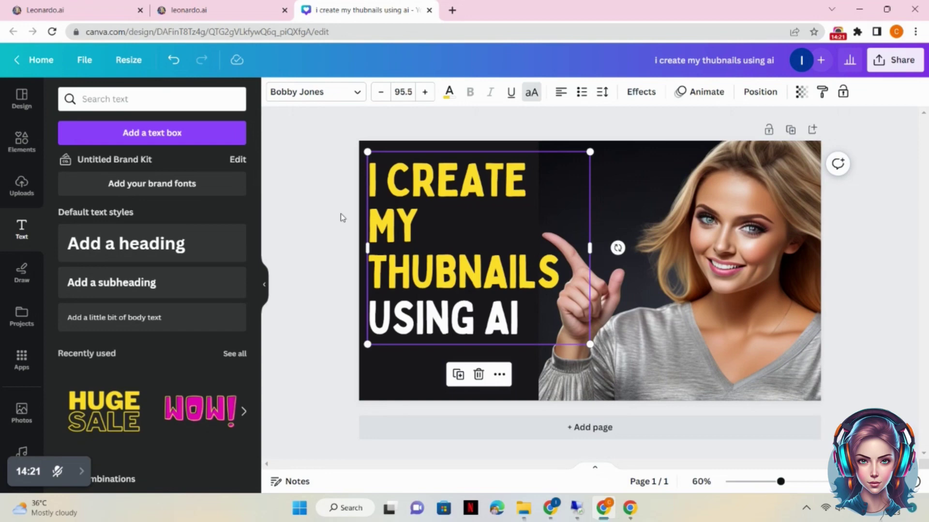
- Try Lift and Shadow effects on the headline, testing black, teal, yellow and white shadows
{"action": "left_click", "coordinate": [641, 92]}
{"action": "left_click", "coordinate": [208, 170]}
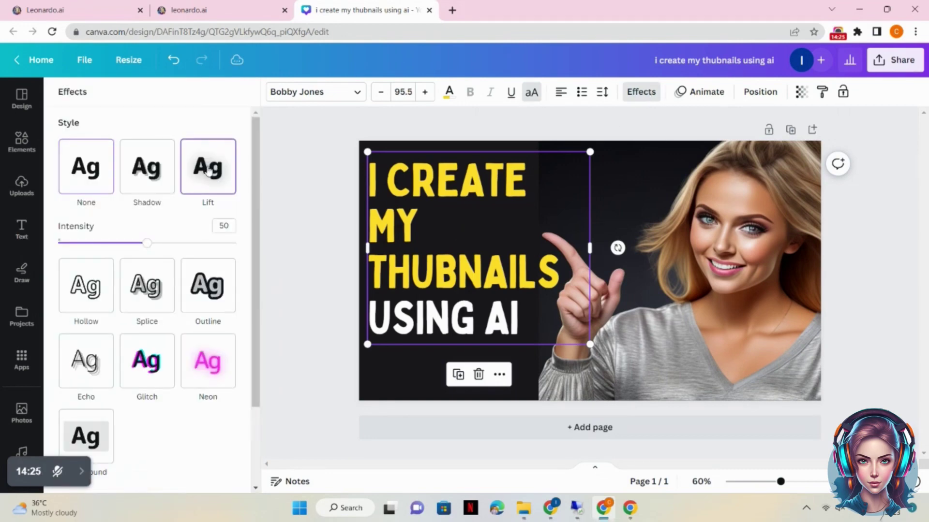
{"action": "left_click", "coordinate": [167, 147]}
{"action": "left_click", "coordinate": [226, 365]}
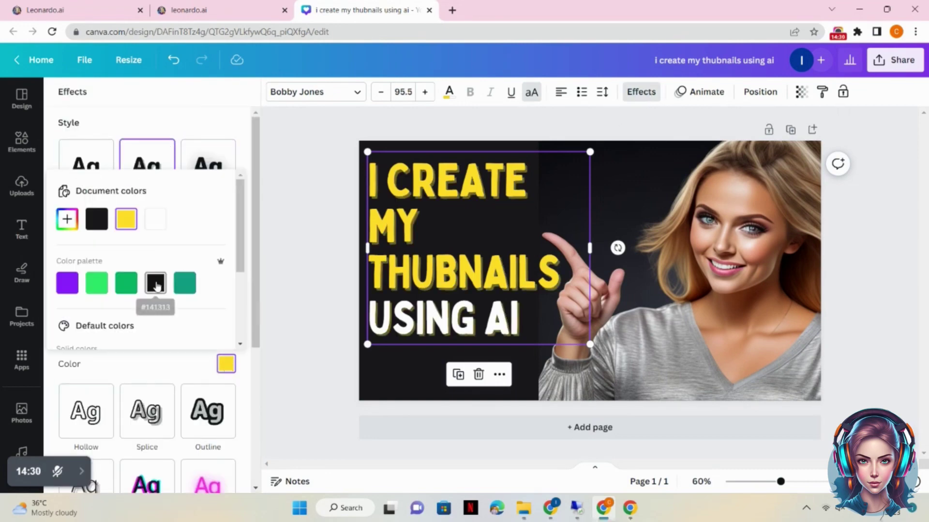
{"action": "left_click", "coordinate": [155, 283]}
{"action": "left_click", "coordinate": [186, 284]}
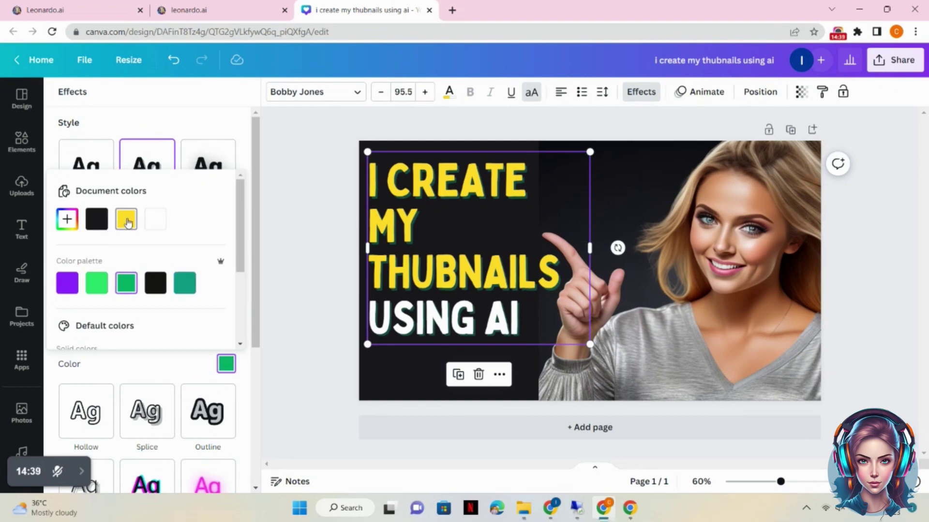
{"action": "left_click", "coordinate": [126, 220]}
{"action": "left_click", "coordinate": [155, 219]}
{"action": "left_click", "coordinate": [225, 131]}
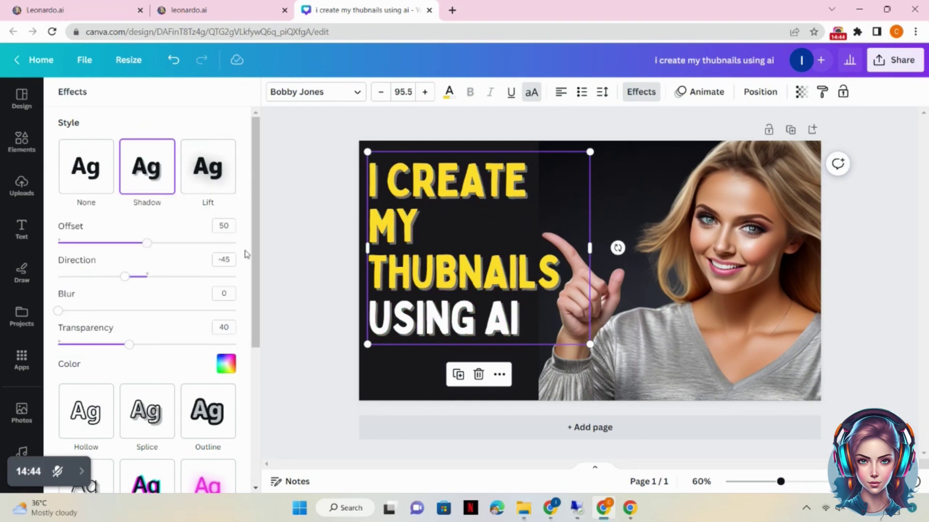
- Apply a teal Background effect with spread 0 and transparency about 24
{"action": "scroll", "coordinate": [244, 290], "scroll_direction": "down", "scroll_amount": 6}
{"action": "left_click", "coordinate": [107, 271]}
{"action": "left_click", "coordinate": [226, 431]}
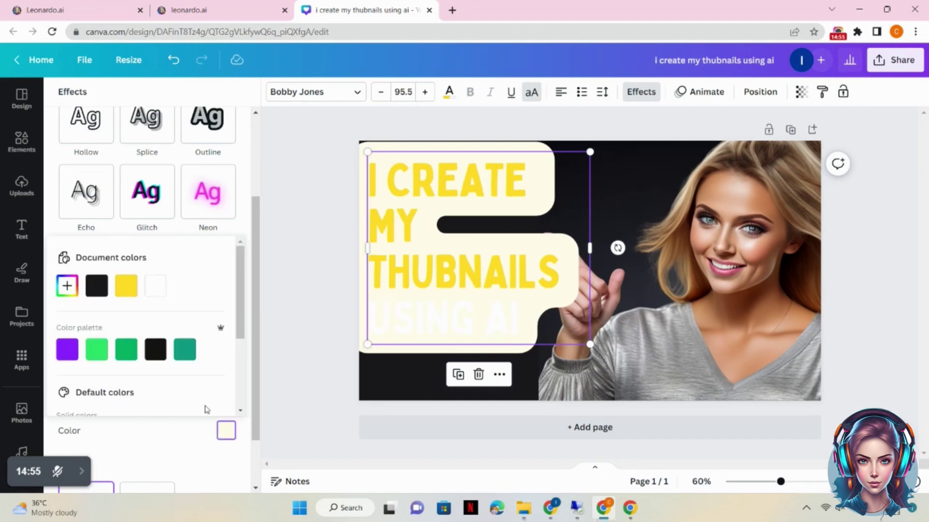
{"action": "left_click", "coordinate": [185, 350]}
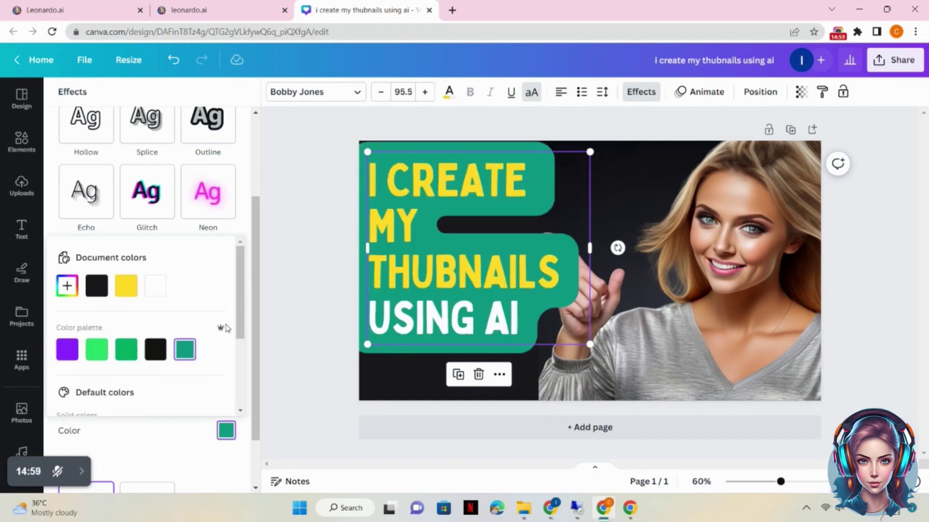
{"action": "left_click", "coordinate": [174, 431]}
{"action": "left_click_drag", "start_coordinate": [147, 378], "coordinate": [48, 394]}
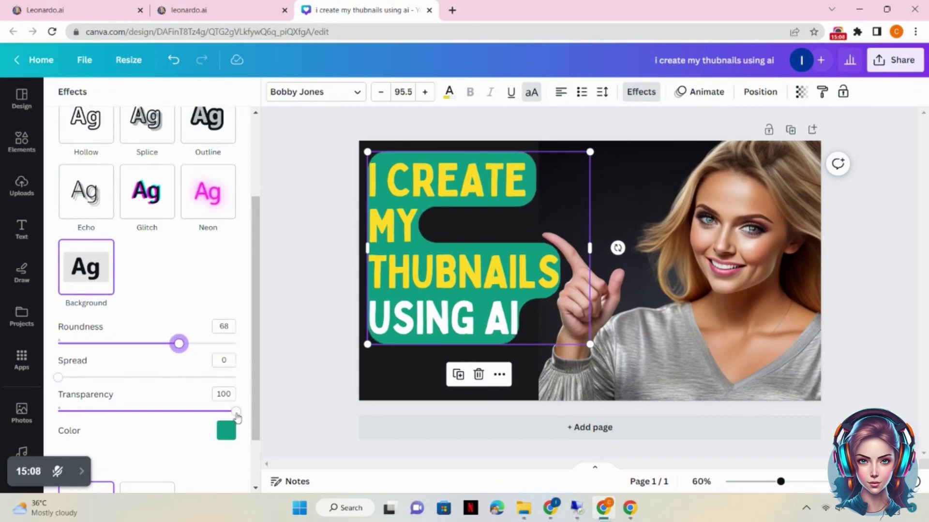
{"action": "left_click_drag", "start_coordinate": [237, 416], "coordinate": [110, 434]}
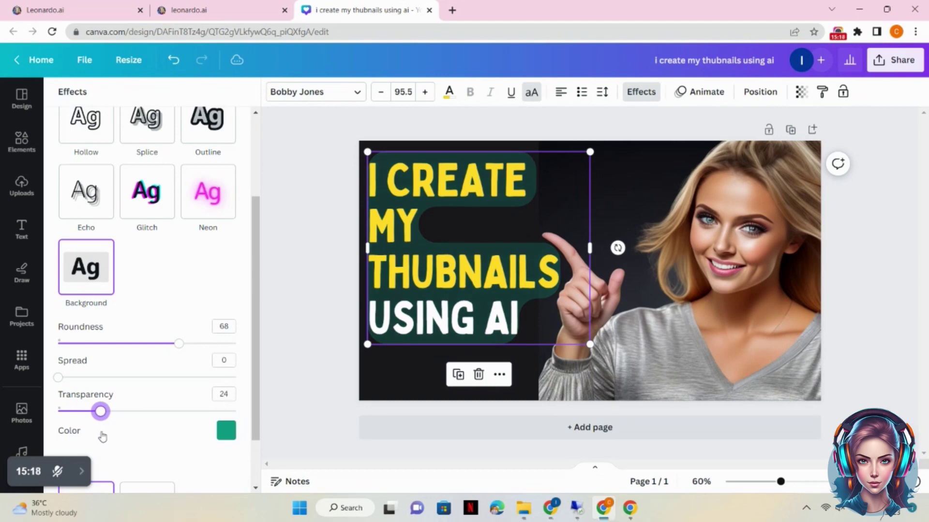
{"action": "left_click", "coordinate": [319, 337]}
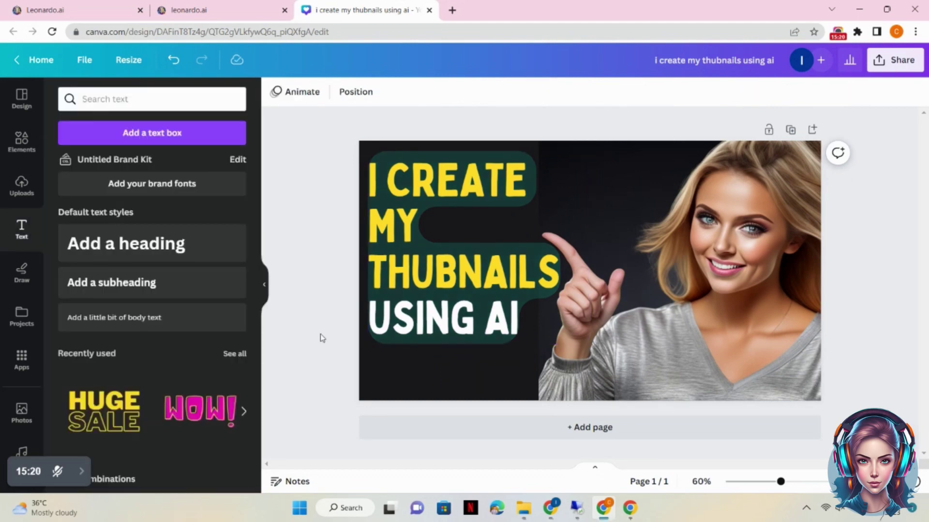
- Move the woman's photo further right, undoing and redoing the trial moves
{"action": "left_click", "coordinate": [625, 366]}
{"action": "left_click_drag", "start_coordinate": [625, 366], "coordinate": [670, 332]}
{"action": "mouse_move", "coordinate": [598, 264]}
{"action": "left_mouse_down"}
{"action": "mouse_move", "coordinate": [652, 263]}
{"action": "mouse_move", "coordinate": [592, 260]}
{"action": "left_mouse_up"}
{"action": "left_click", "coordinate": [177, 63]}
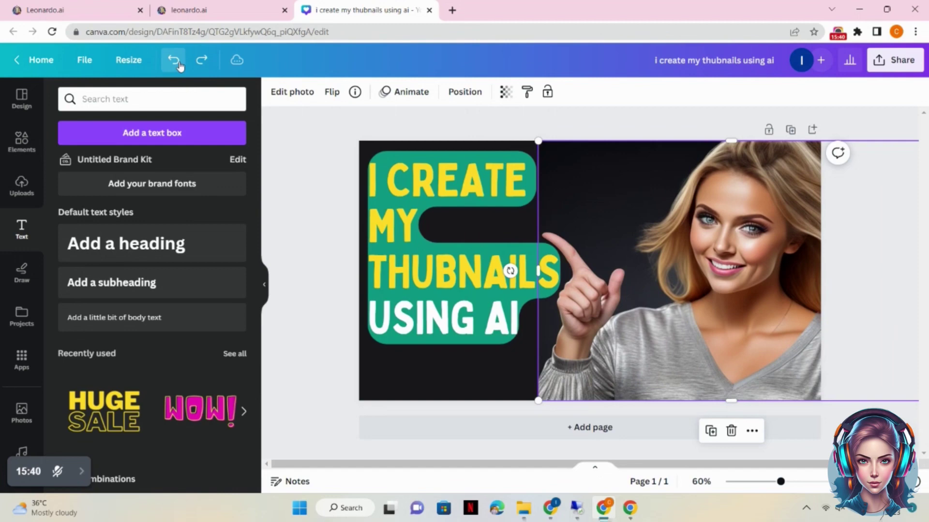
{"action": "left_click", "coordinate": [202, 62]}
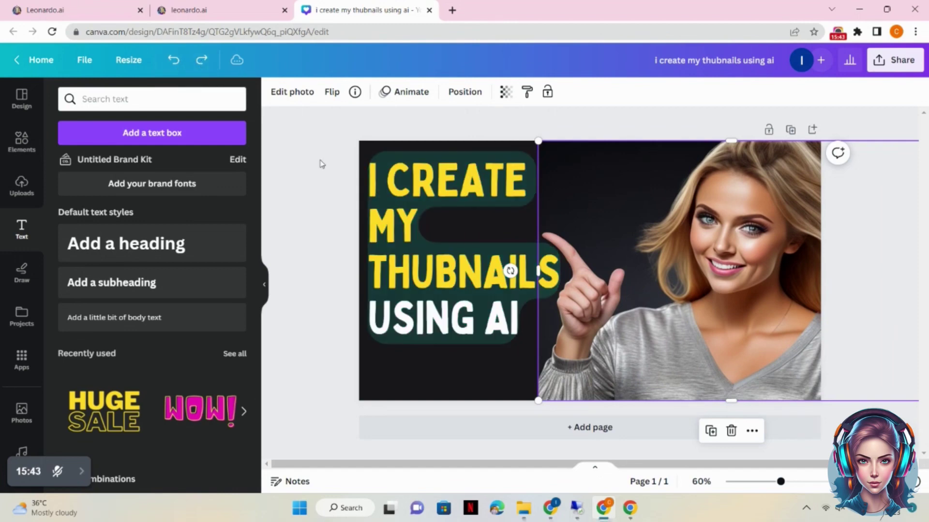
{"action": "left_click", "coordinate": [698, 328]}
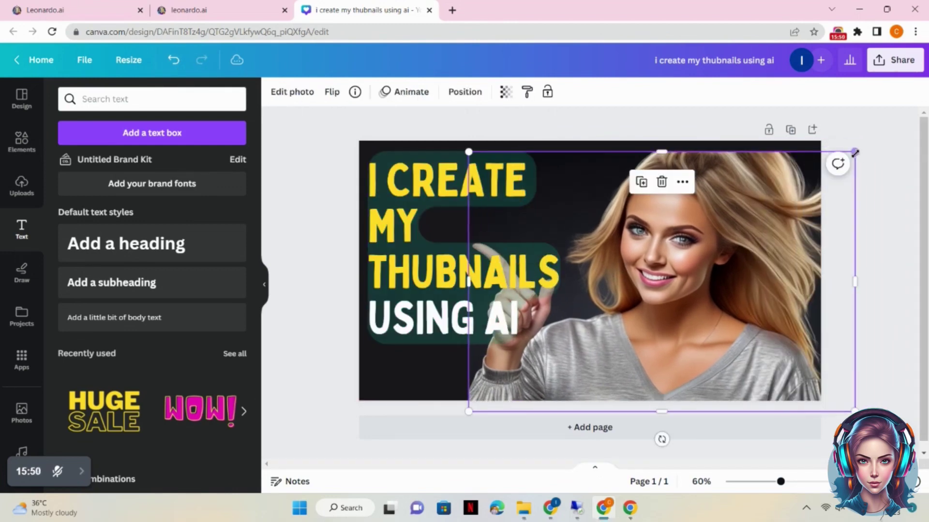
{"action": "left_click_drag", "start_coordinate": [725, 271], "coordinate": [750, 270]}
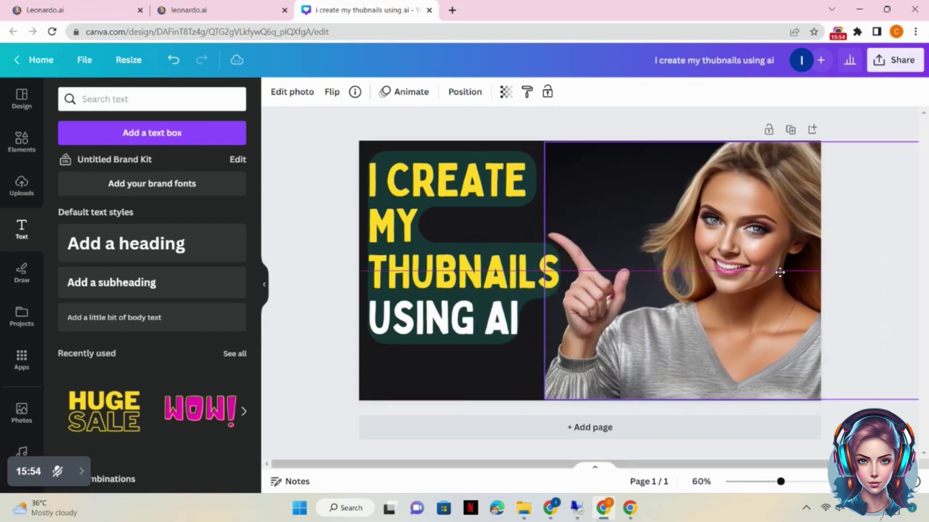
- Cycle the title's alignment until its lines are centered
{"action": "left_click", "coordinate": [513, 270]}
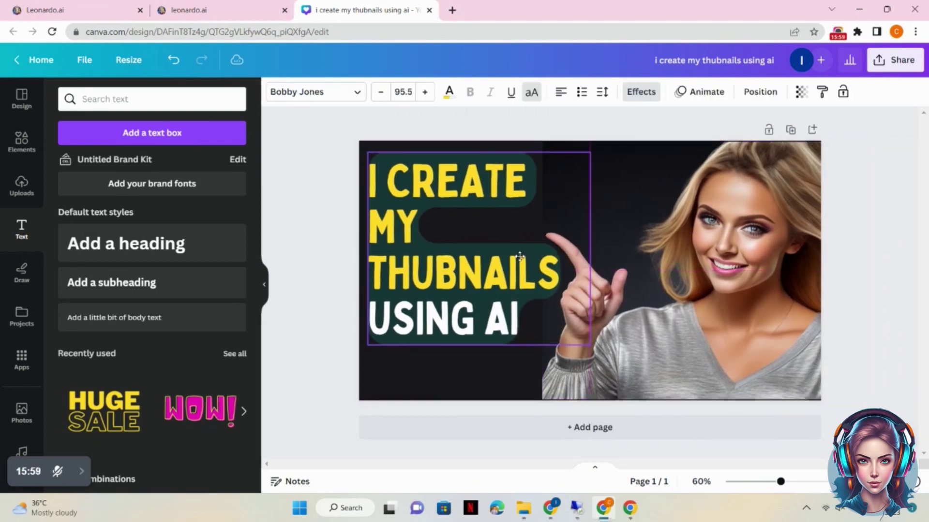
{"action": "left_click", "coordinate": [561, 92]}
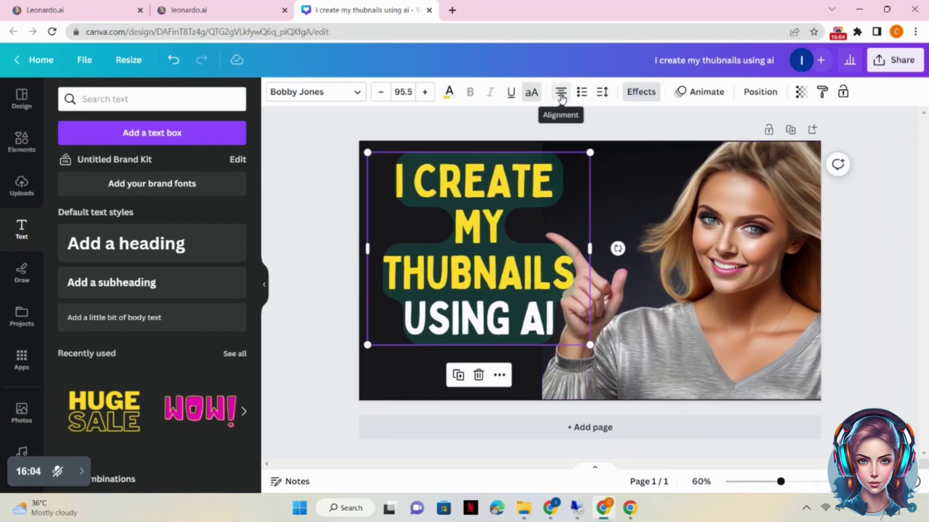
{"action": "left_click", "coordinate": [561, 92]}
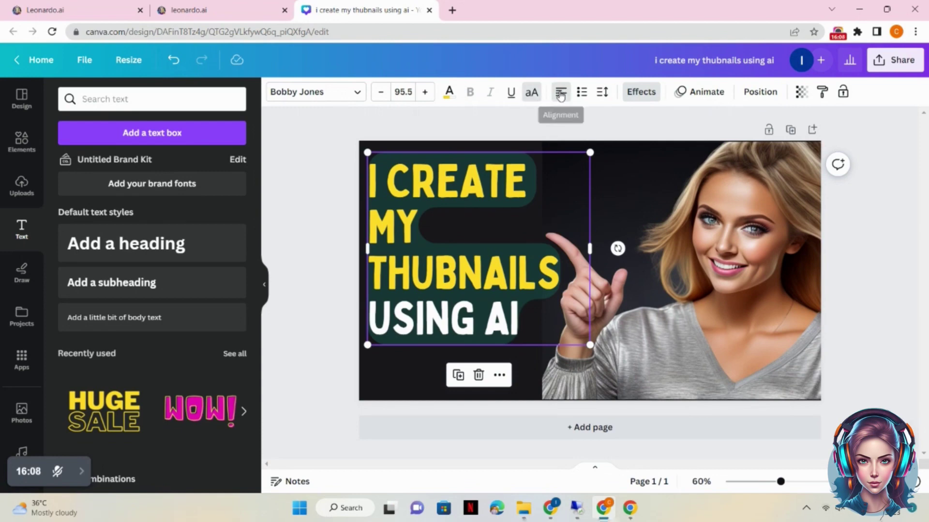
{"action": "left_click", "coordinate": [560, 92]}
{"action": "left_click", "coordinate": [305, 289]}
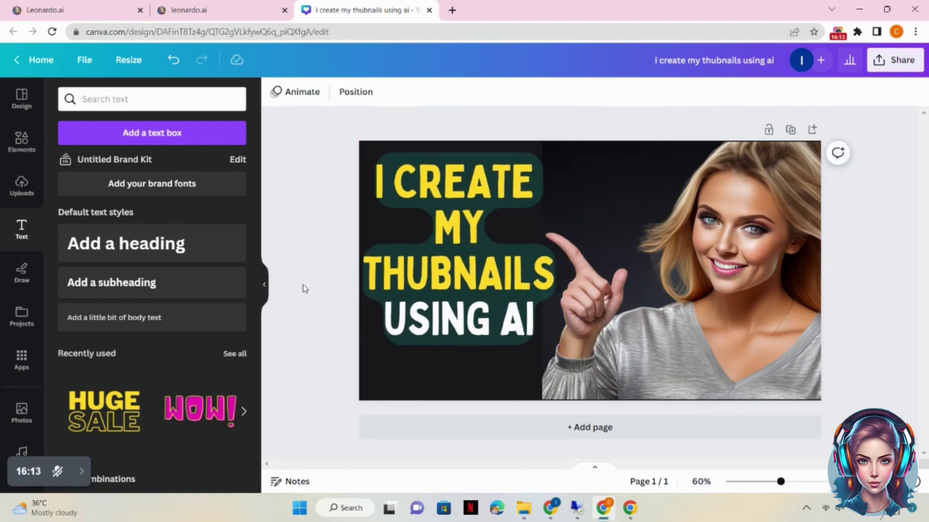
{"action": "left_click", "coordinate": [536, 184]}
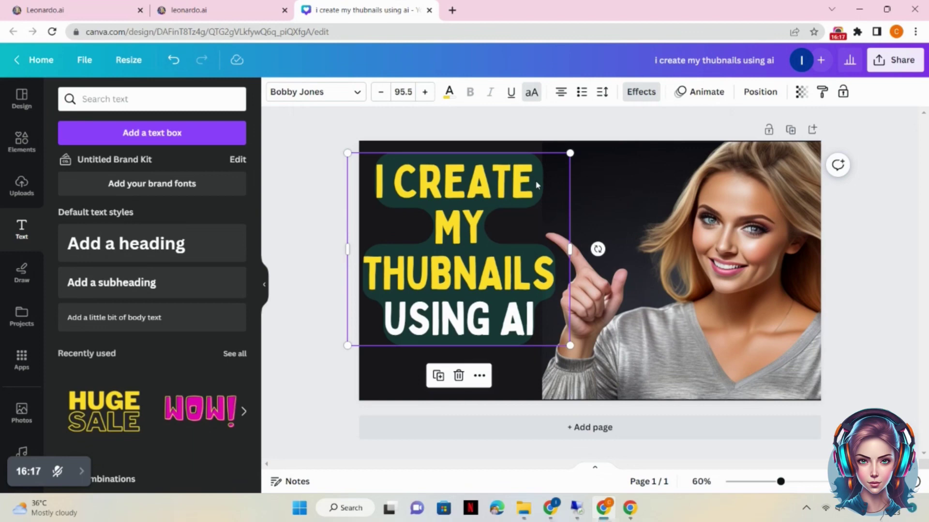
{"action": "left_click", "coordinate": [289, 257]}
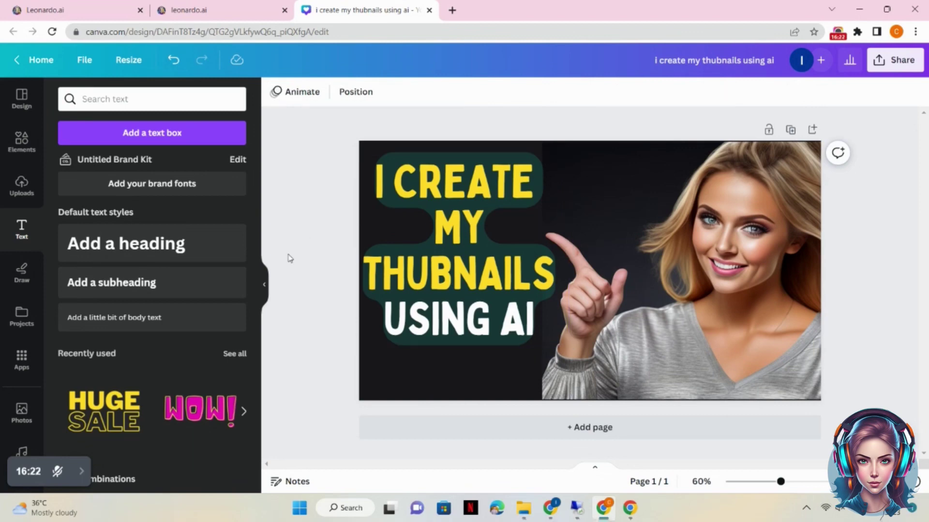
- Add the wizard avatar from Uploads and shrink it beneath the USING AI line
{"action": "left_click", "coordinate": [22, 184]}
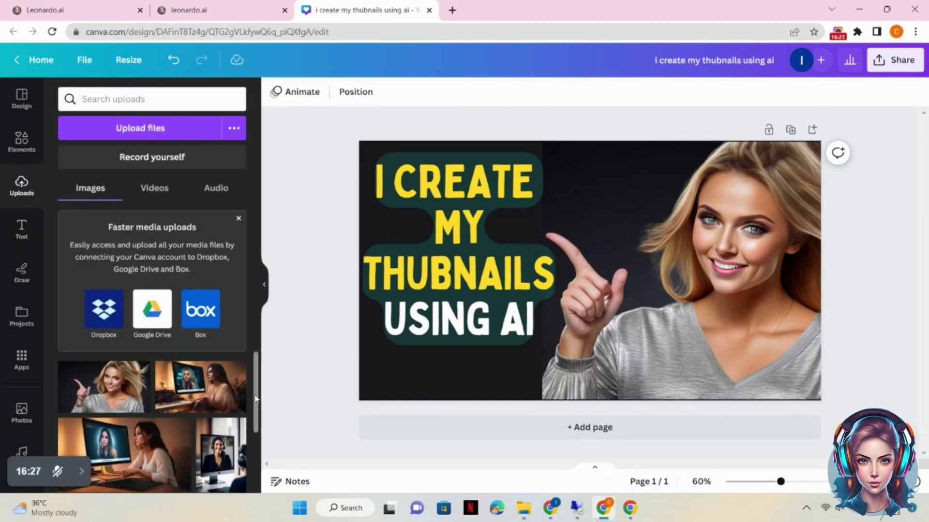
{"action": "left_click_drag", "start_coordinate": [256, 398], "coordinate": [262, 435]}
{"action": "left_click", "coordinate": [140, 396]}
{"action": "left_click_drag", "start_coordinate": [591, 256], "coordinate": [422, 391]}
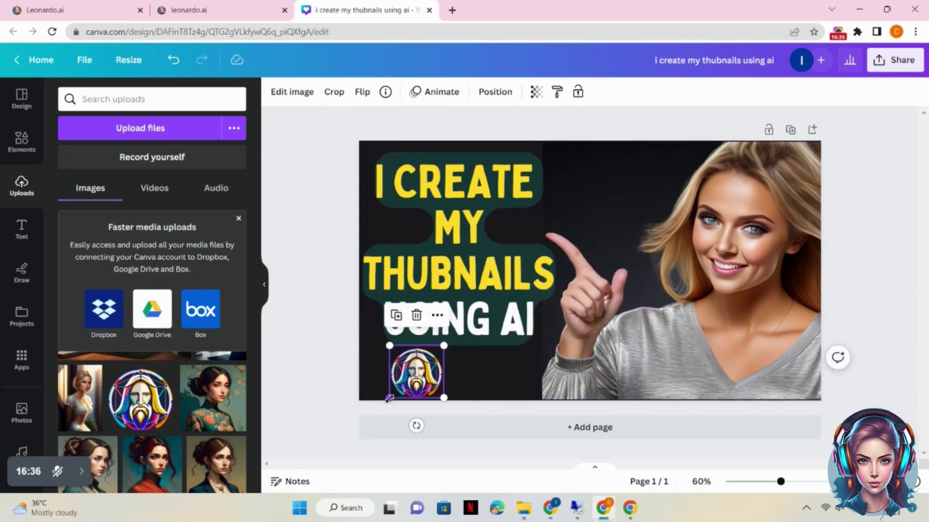
{"action": "left_click", "coordinate": [443, 272]}
{"action": "left_click", "coordinate": [418, 372]}
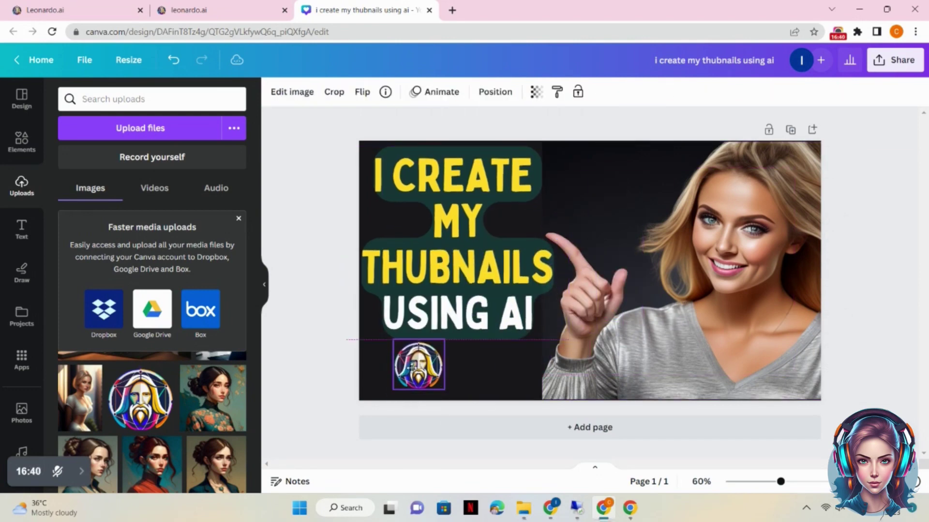
- Search Elements for 'canva', add the round Canva logo photo, and place it beside the avatar
{"action": "left_click", "coordinate": [22, 154]}
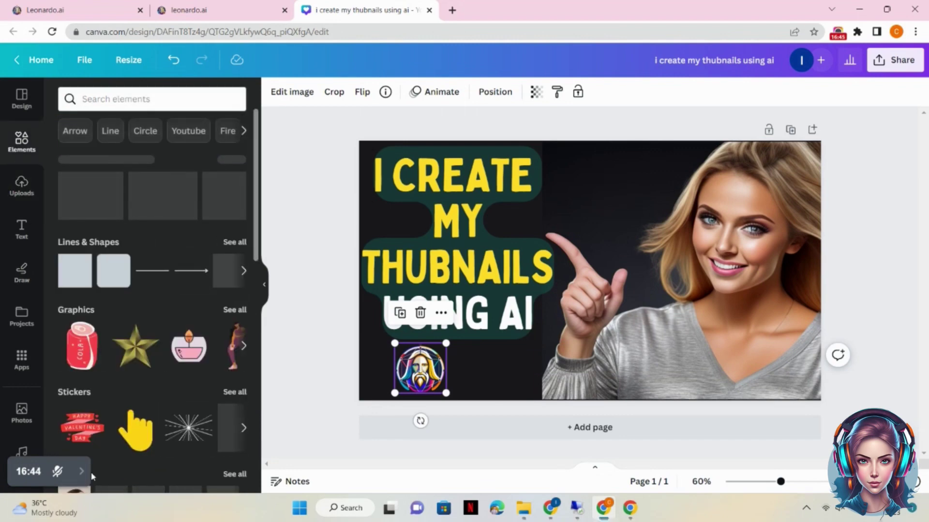
{"action": "mouse_move", "coordinate": [147, 454]}
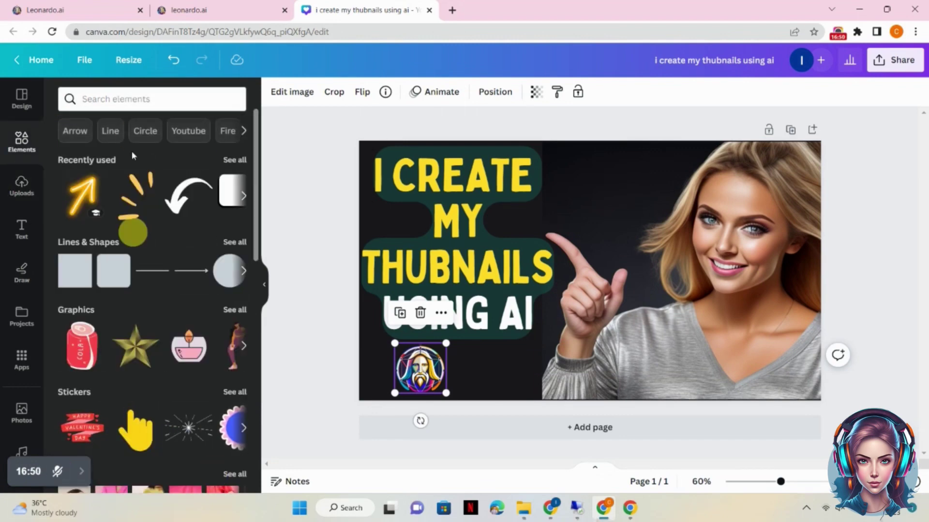
{"action": "left_click", "coordinate": [145, 98]}
{"action": "type", "text": "canva"}
{"action": "left_click", "coordinate": [108, 153]}
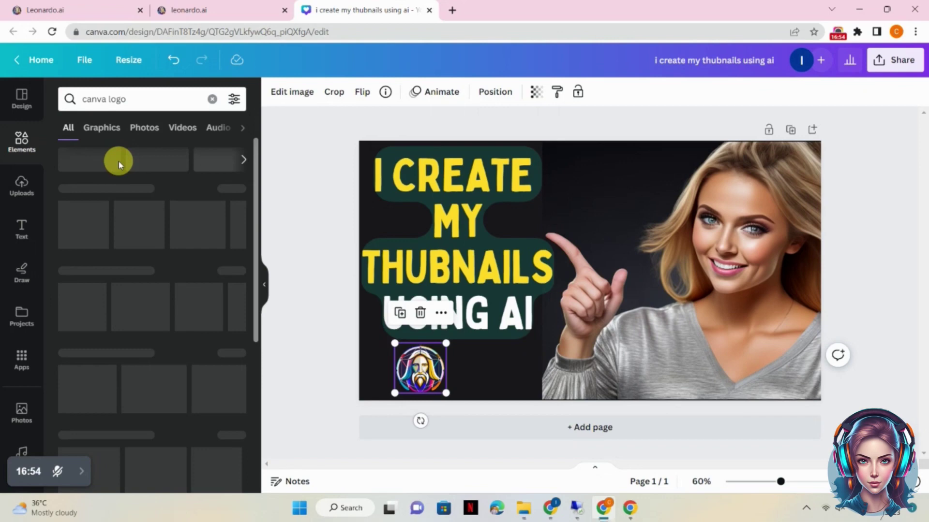
{"action": "left_click", "coordinate": [83, 225]}
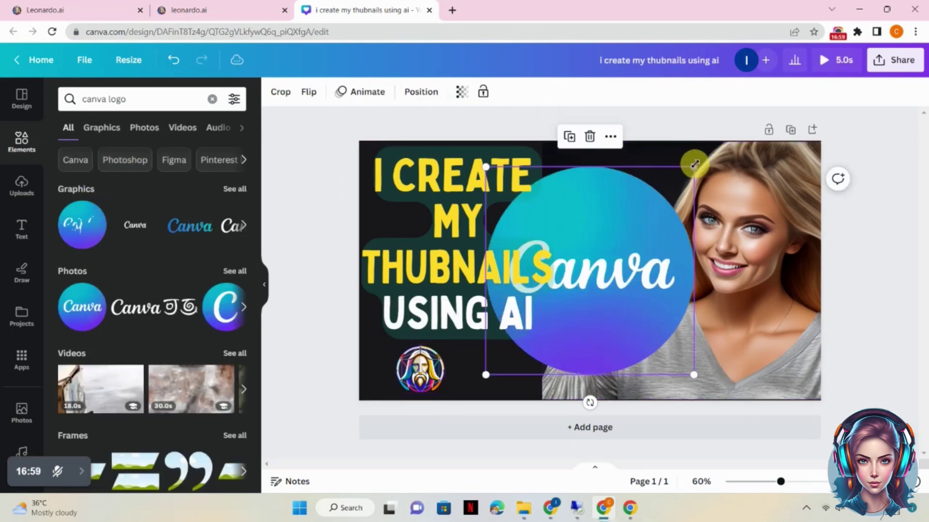
{"action": "left_click_drag", "start_coordinate": [695, 164], "coordinate": [505, 378]}
{"action": "left_click", "coordinate": [470, 314]}
{"action": "left_click", "coordinate": [82, 307]}
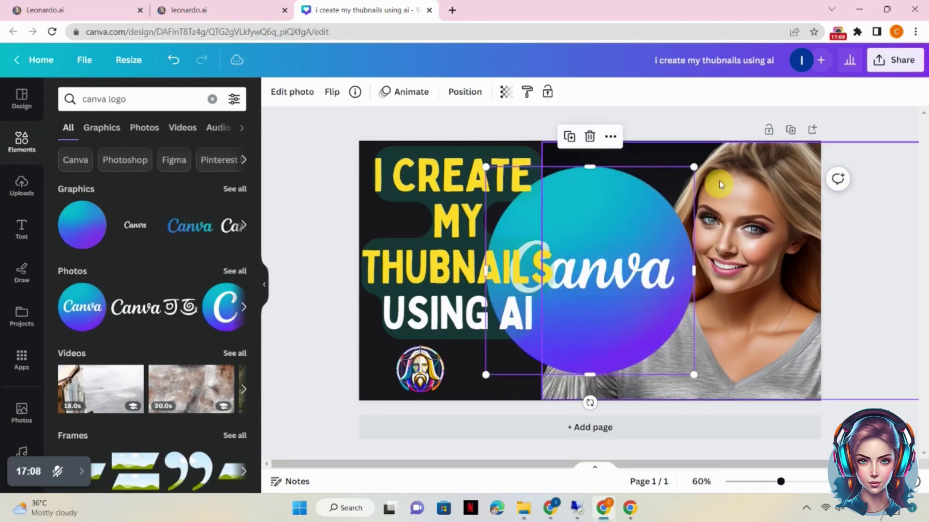
{"action": "left_click_drag", "start_coordinate": [694, 166], "coordinate": [534, 326]}
{"action": "left_click_drag", "start_coordinate": [489, 348], "coordinate": [443, 368]}
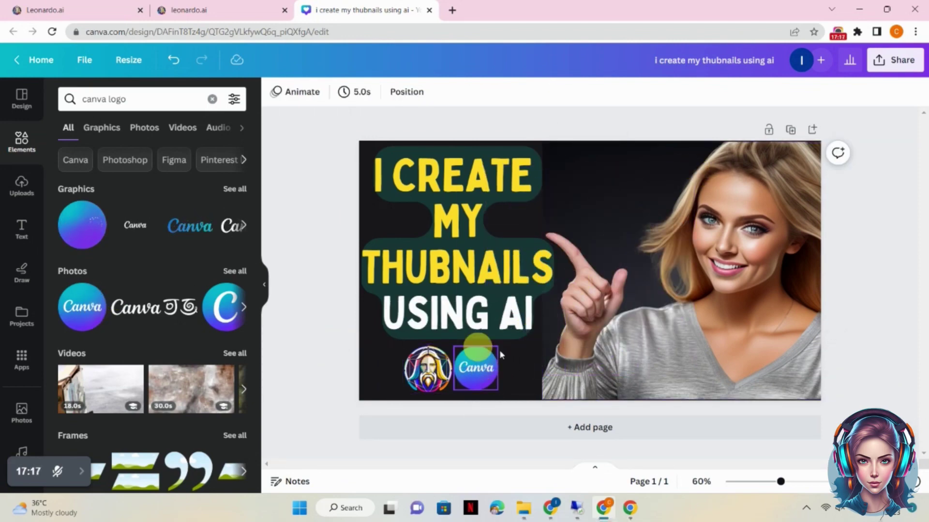
{"action": "left_click", "coordinate": [482, 364]}
{"action": "left_click", "coordinate": [326, 338]}
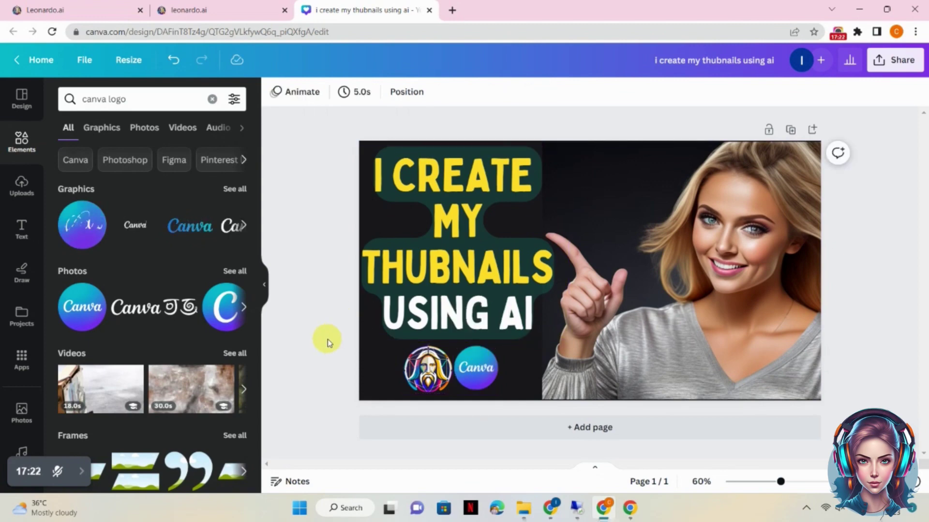
- Slightly resize the woman's photo from its bottom-left corner
{"action": "left_click", "coordinate": [565, 397]}
{"action": "left_click_drag", "start_coordinate": [543, 399], "coordinate": [540, 394]}
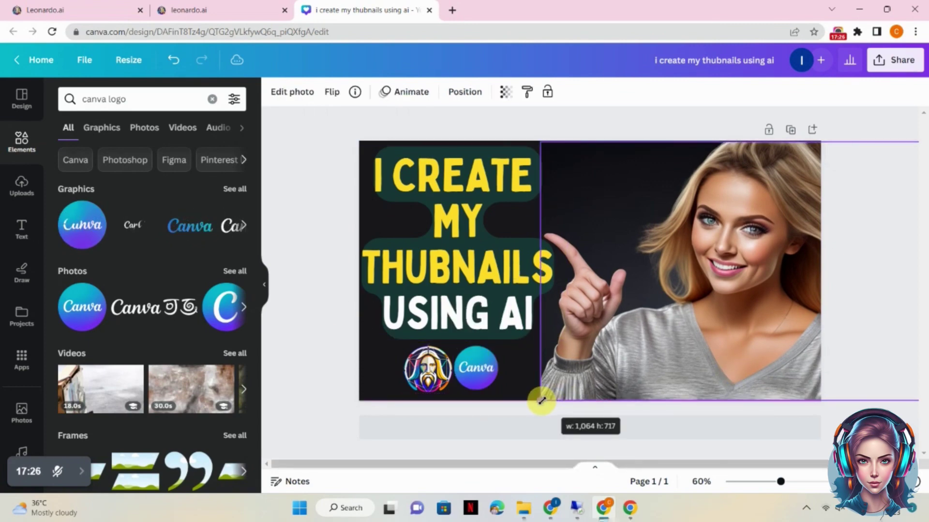
{"action": "left_click", "coordinate": [307, 335]}
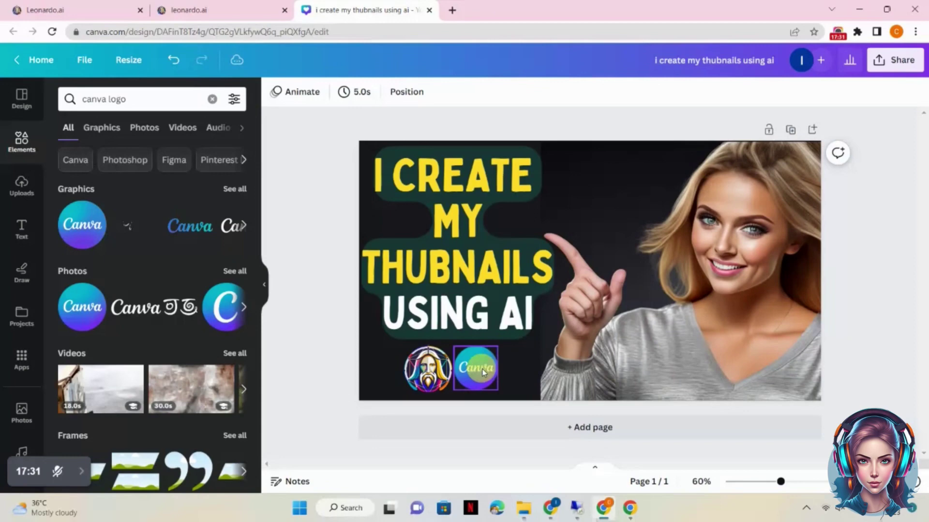
- Nudge the Canva logo down and back into place
{"action": "left_click_drag", "start_coordinate": [476, 368], "coordinate": [476, 367]}
{"action": "left_click", "coordinate": [324, 373]}
{"action": "left_click", "coordinate": [266, 367]}
- Search graphics for 'wow', trial a red WOW sticker above the pointing hand, then delete it
{"action": "triple_click", "coordinate": [117, 99]}
{"action": "type", "text": "wow"}
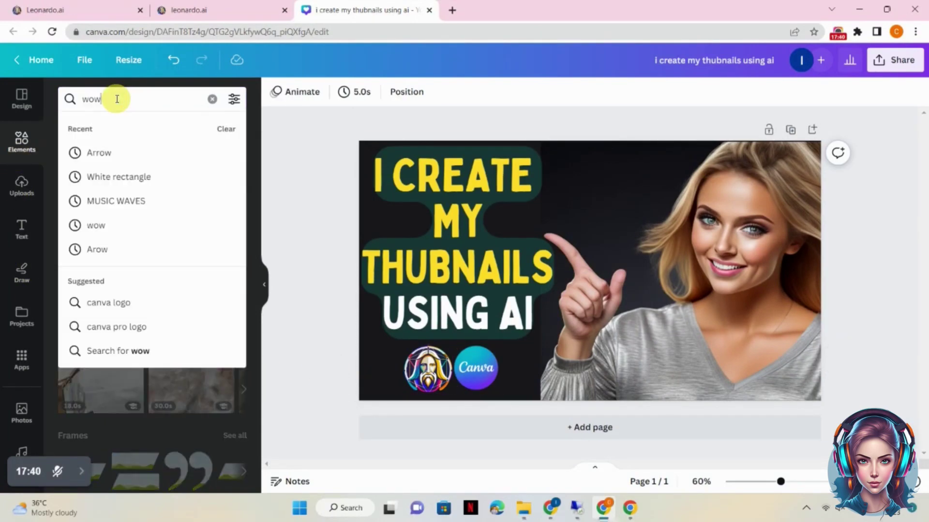
{"action": "key", "text": "Return"}
{"action": "left_click", "coordinate": [99, 128]}
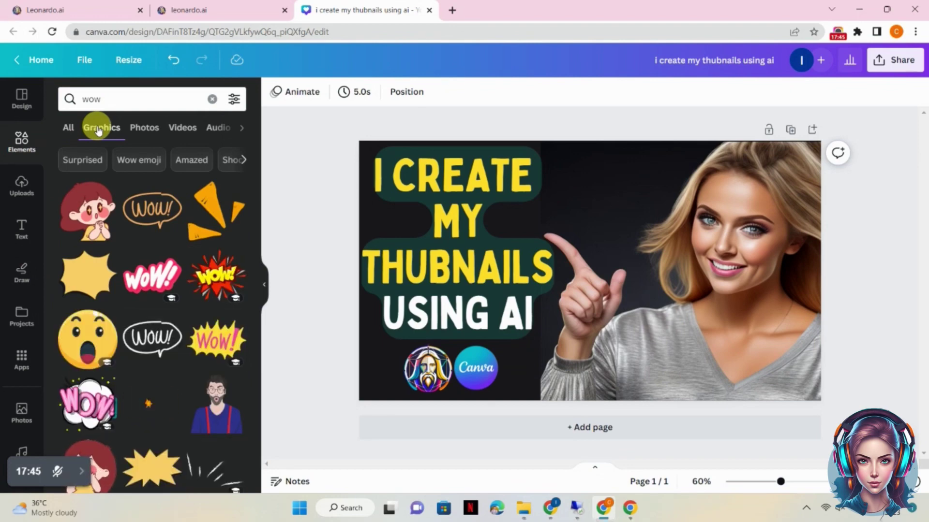
{"action": "left_click", "coordinate": [218, 285]}
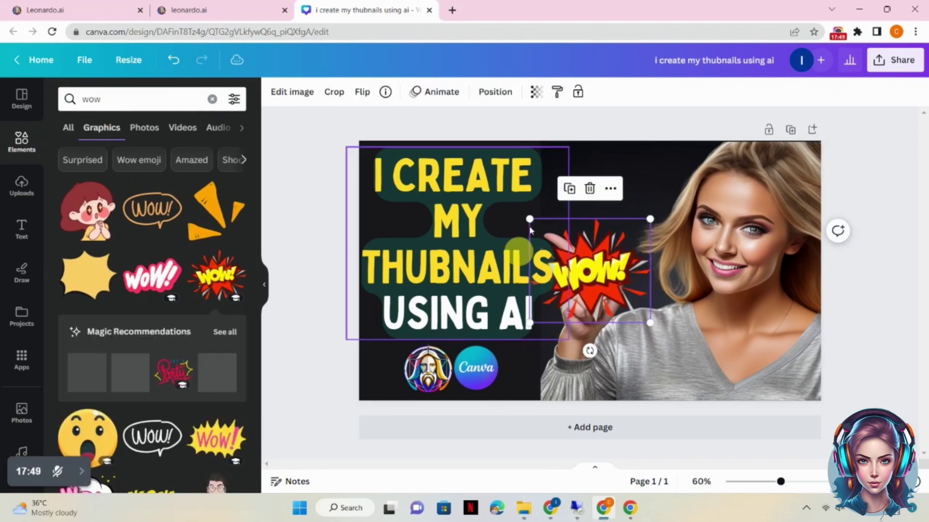
{"action": "left_click_drag", "start_coordinate": [530, 218], "coordinate": [576, 259]}
{"action": "left_click_drag", "start_coordinate": [611, 293], "coordinate": [613, 201]}
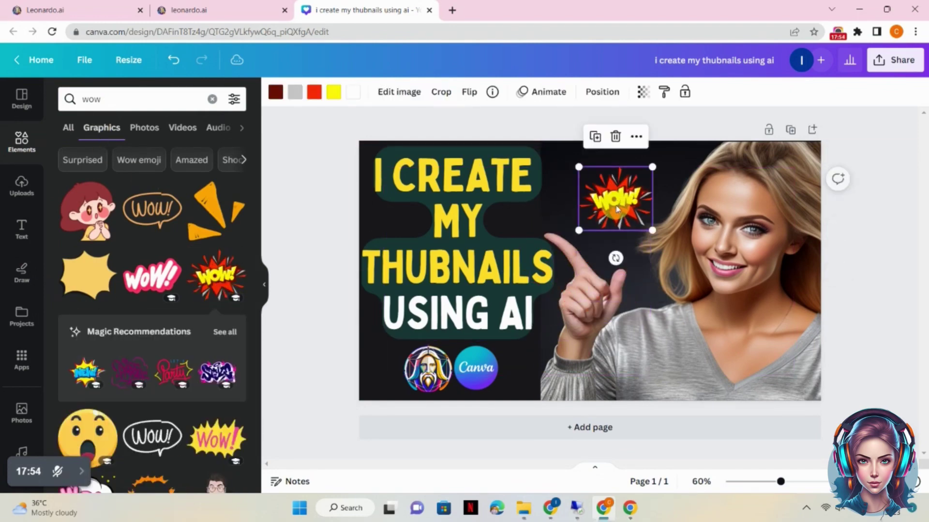
{"action": "left_click", "coordinate": [323, 267]}
{"action": "left_click", "coordinate": [605, 179]}
{"action": "left_click", "coordinate": [614, 135]}
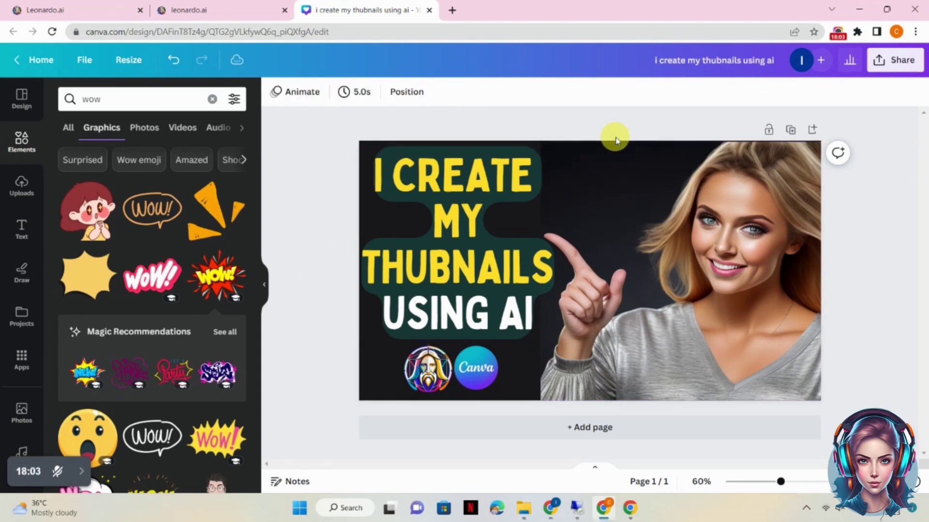
- Try Now Bold and Battle Scarred, then set the title in the Gagalin font
{"action": "left_click", "coordinate": [476, 232]}
{"action": "left_click", "coordinate": [311, 93]}
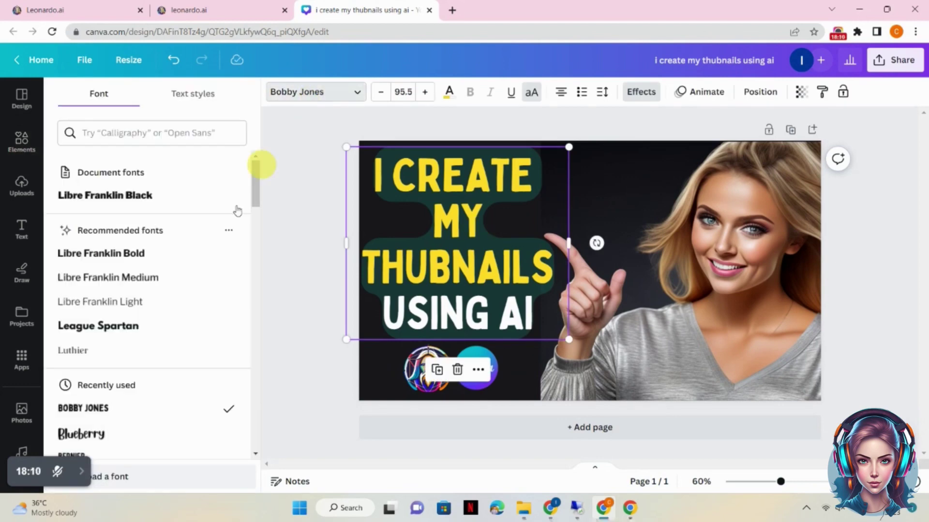
{"action": "left_click", "coordinate": [197, 346]}
{"action": "scroll", "coordinate": [247, 354], "scroll_direction": "down", "scroll_amount": 5}
{"action": "left_click", "coordinate": [167, 211]}
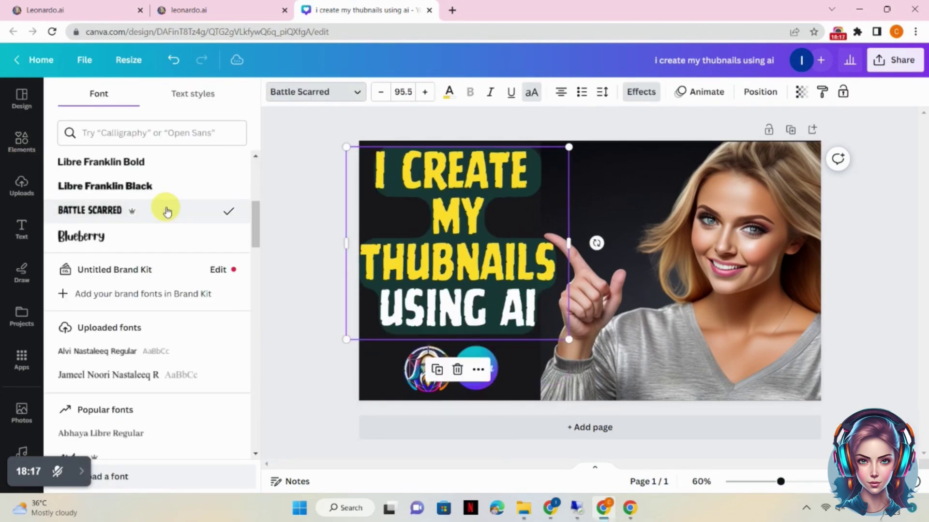
{"action": "scroll", "coordinate": [252, 300], "scroll_direction": "down", "scroll_amount": 15}
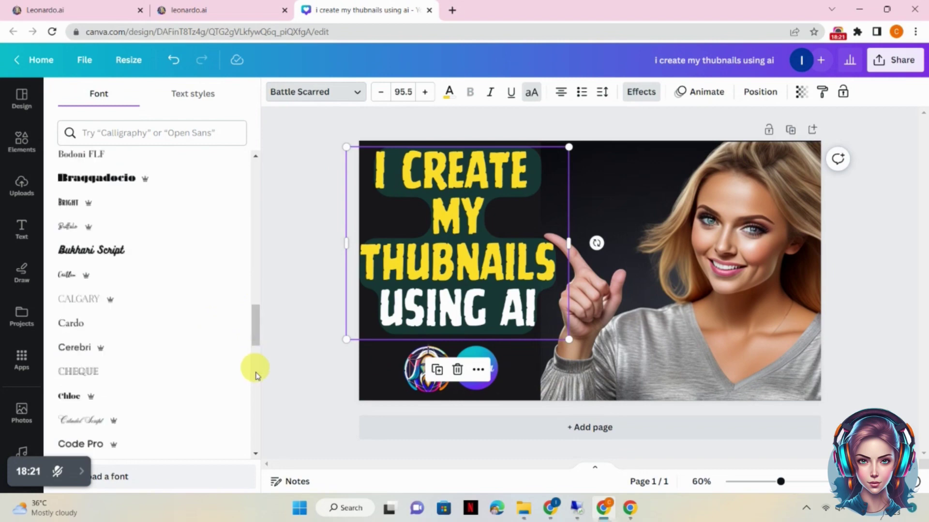
{"action": "scroll", "coordinate": [255, 382], "scroll_direction": "down", "scroll_amount": 10}
{"action": "left_click", "coordinate": [185, 435]}
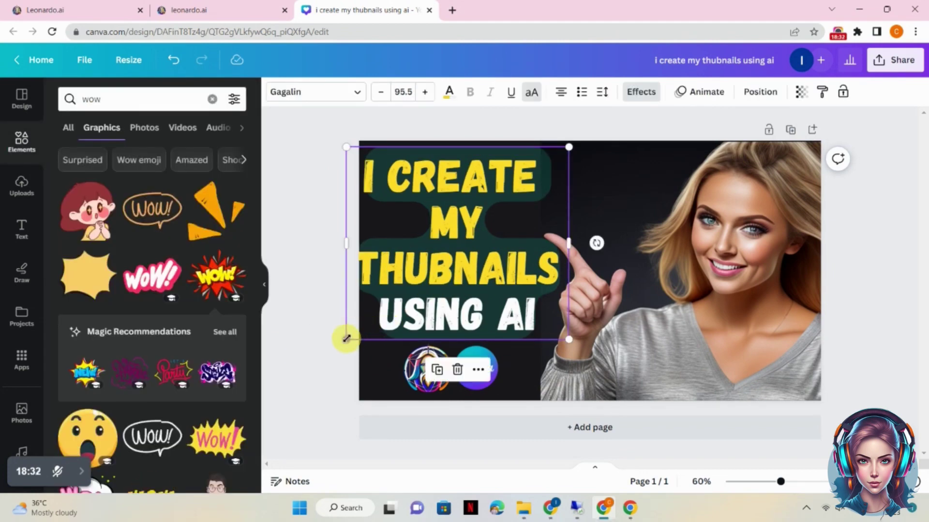
- Shrink the title box slightly, raise the title, and nudge the woman photo right
{"action": "left_click_drag", "start_coordinate": [347, 339], "coordinate": [356, 333]}
{"action": "left_click_drag", "start_coordinate": [445, 281], "coordinate": [445, 289]}
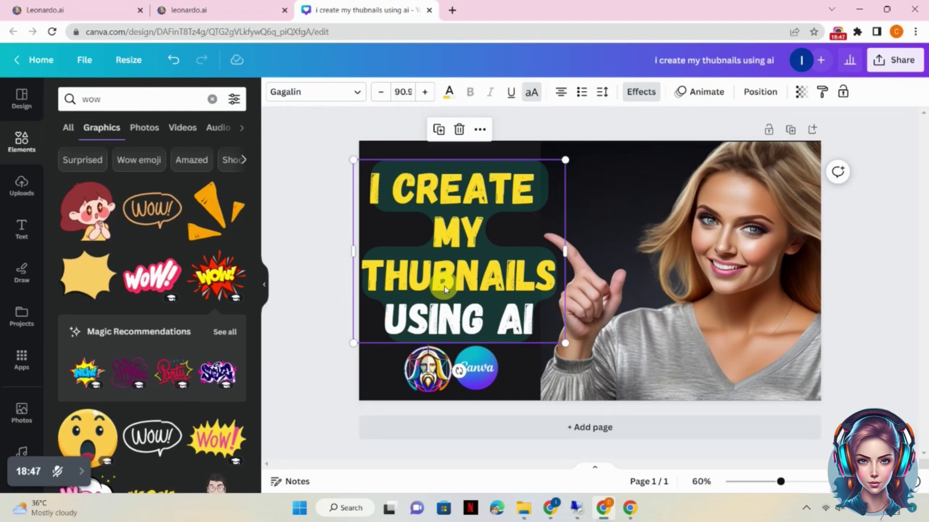
{"action": "left_click_drag", "start_coordinate": [554, 296], "coordinate": [558, 297]}
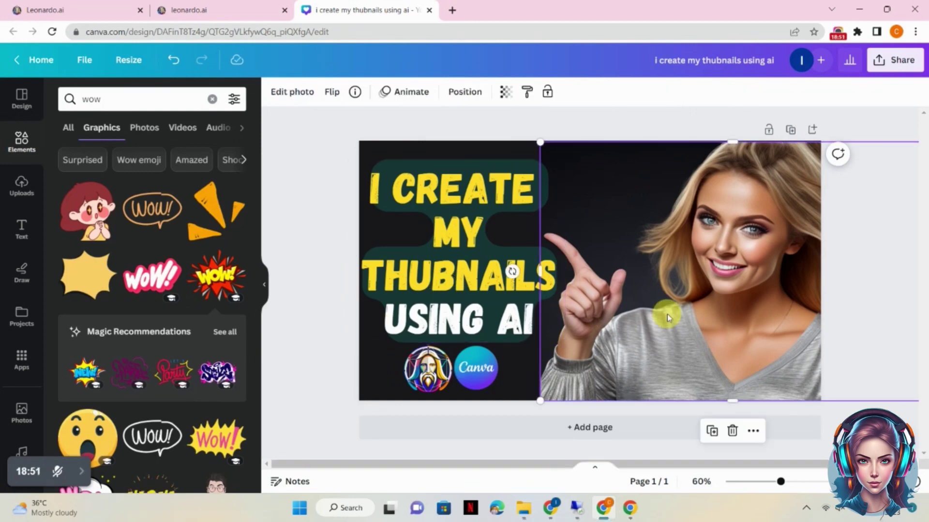
{"action": "left_click", "coordinate": [307, 296]}
{"action": "left_click_drag", "start_coordinate": [364, 317], "coordinate": [356, 311]}
{"action": "left_click", "coordinate": [300, 342]}
- Increase the title's line spacing to 1.13 in the Spacing panel
{"action": "left_click", "coordinate": [500, 292]}
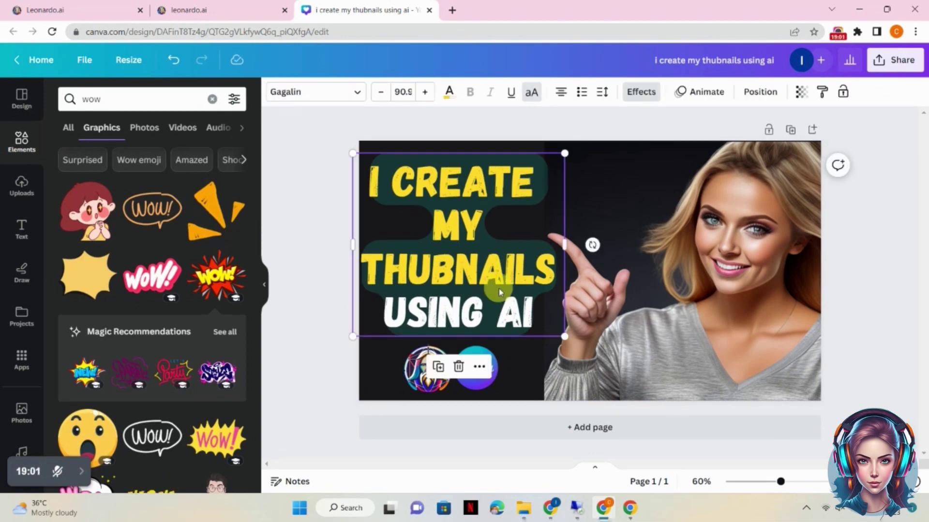
{"action": "left_click", "coordinate": [602, 91]}
{"action": "left_click_drag", "start_coordinate": [659, 187], "coordinate": [658, 186]}
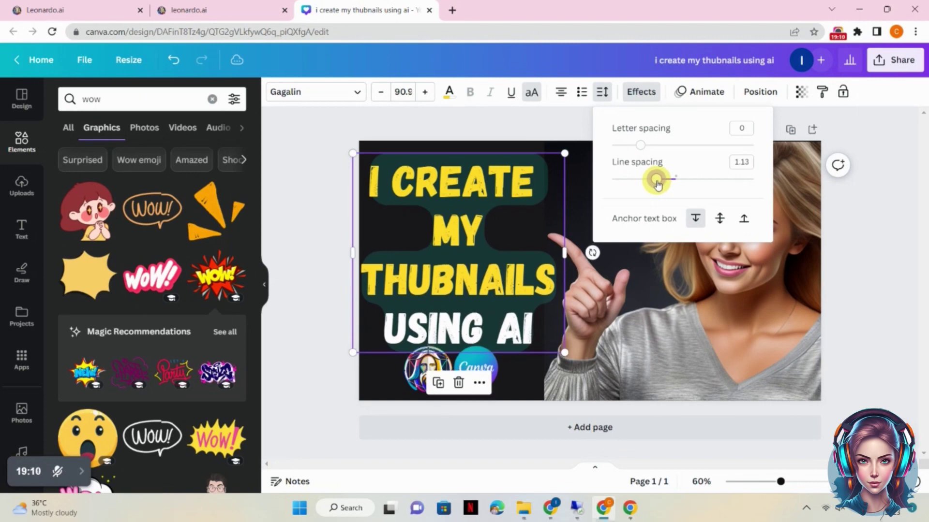
{"action": "left_click", "coordinate": [309, 267]}
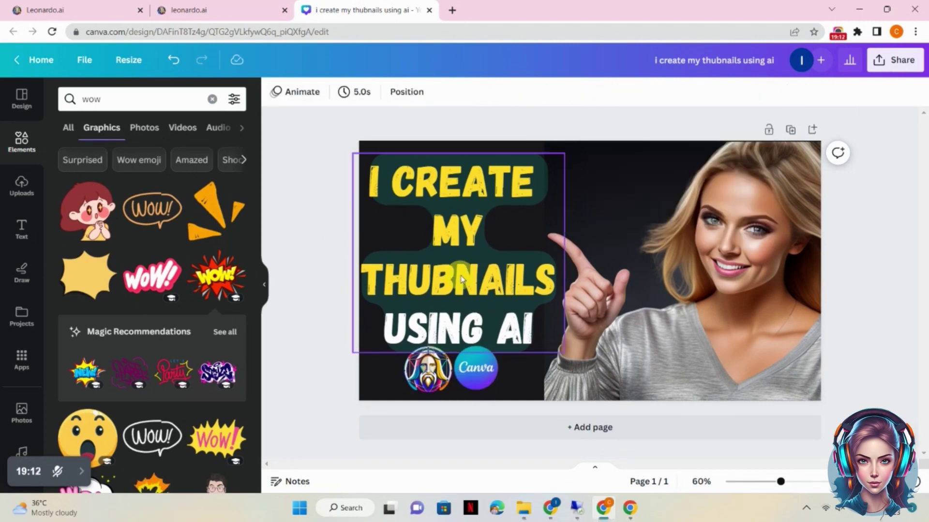
{"action": "left_click", "coordinate": [338, 311]}
{"action": "left_click", "coordinate": [416, 377]}
{"action": "left_click", "coordinate": [476, 368]}
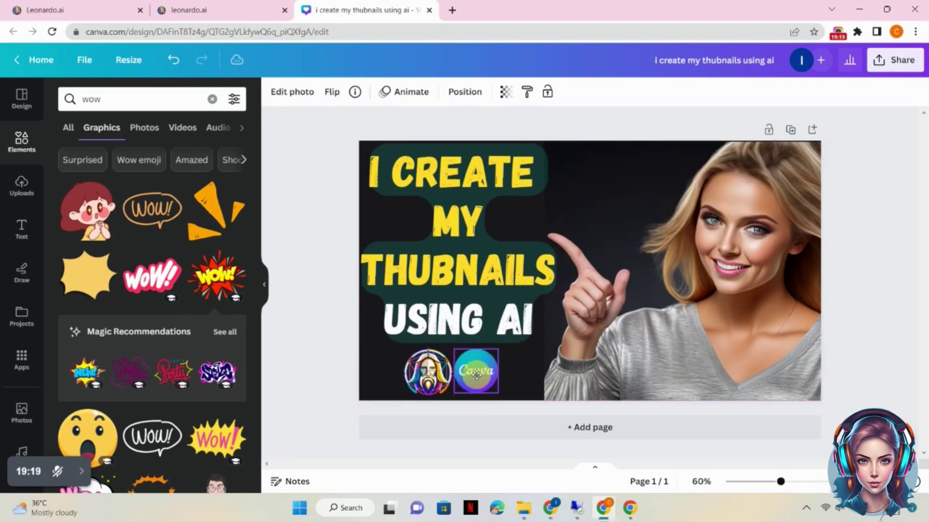
{"action": "left_click", "coordinate": [333, 373]}
- Spread the wizard and Canva logos apart and add a graphic from a 'plus icon' search
{"action": "left_click_drag", "start_coordinate": [428, 373], "coordinate": [416, 372]}
{"action": "left_click_drag", "start_coordinate": [494, 371], "coordinate": [516, 371]}
{"action": "double_click", "coordinate": [135, 100]}
{"action": "type", "text": "plus icon"}
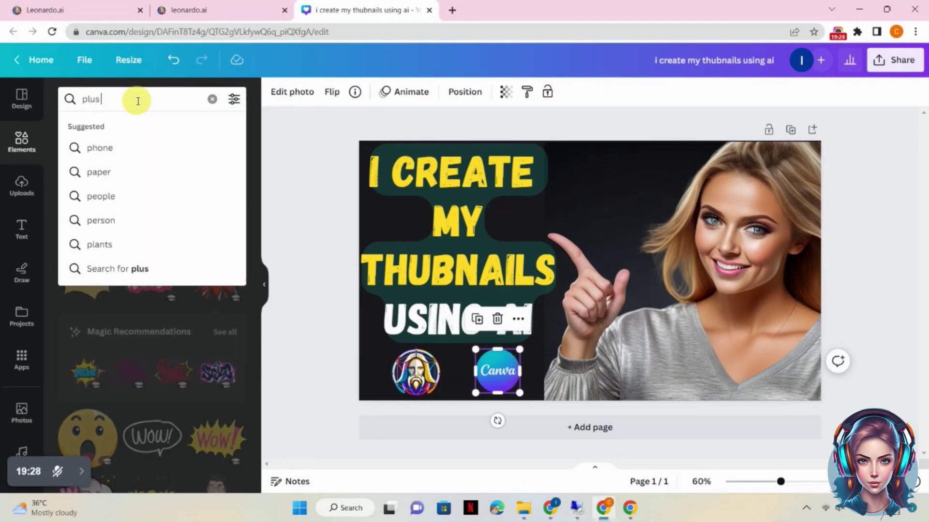
{"action": "key", "text": "Return"}
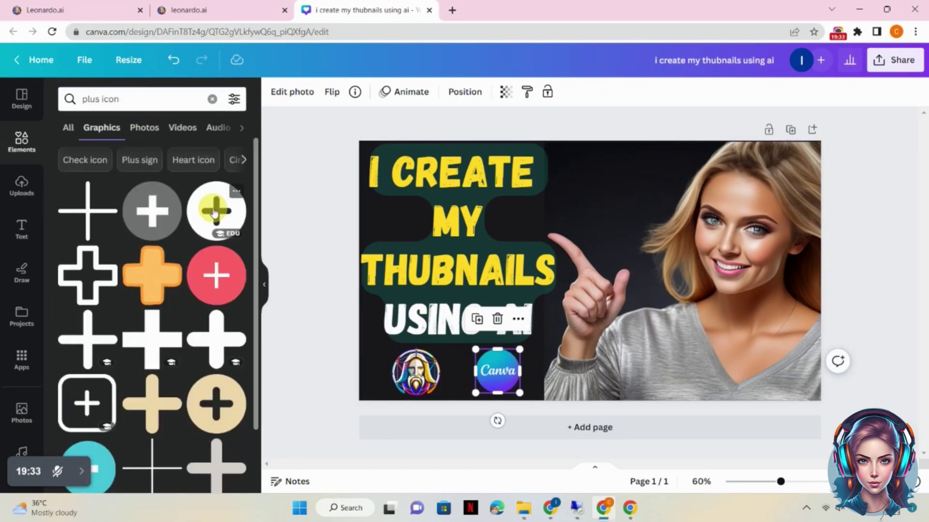
{"action": "left_click", "coordinate": [216, 211]}
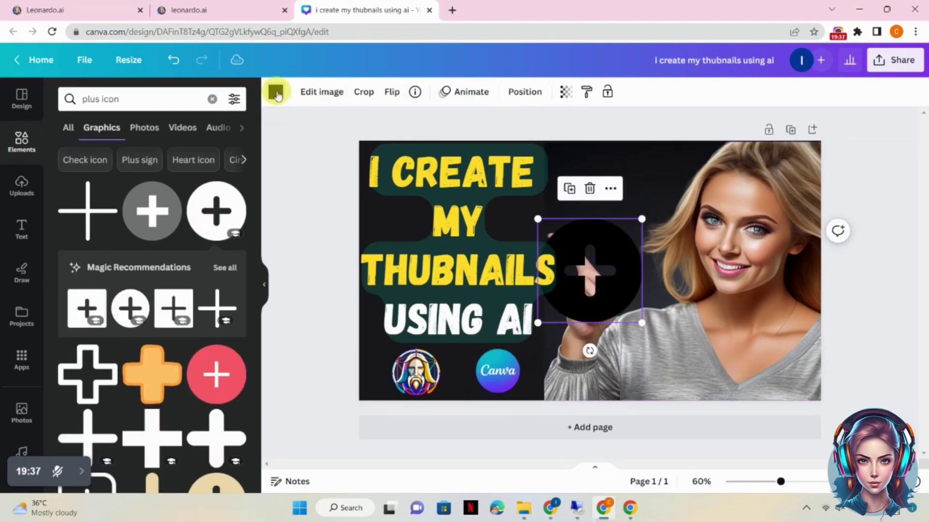
- Recolour the plus graphic, shrink it, and place it between the two logos
{"action": "left_click", "coordinate": [276, 92]}
{"action": "left_click", "coordinate": [201, 165]}
{"action": "left_click", "coordinate": [201, 165]}
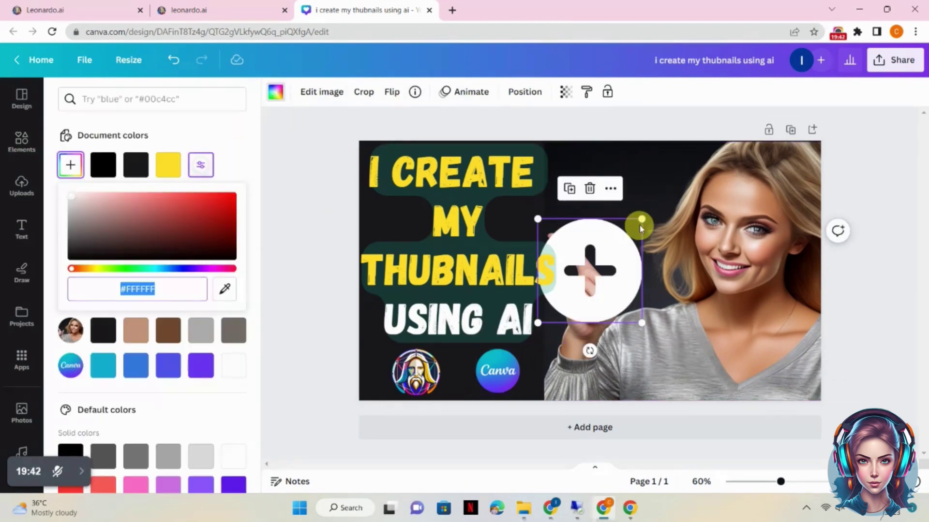
{"action": "left_click_drag", "start_coordinate": [641, 218], "coordinate": [561, 295]}
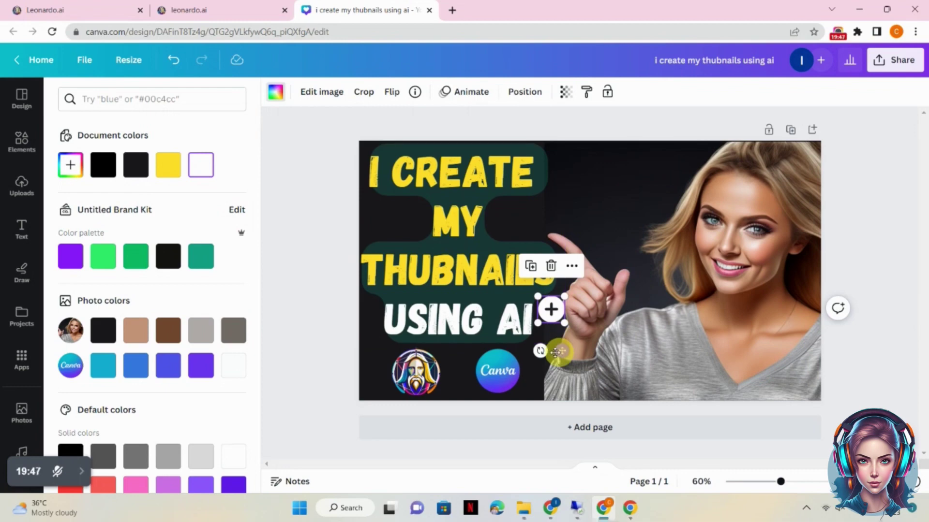
{"action": "left_click_drag", "start_coordinate": [558, 353], "coordinate": [464, 413]}
{"action": "left_click", "coordinate": [346, 398]}
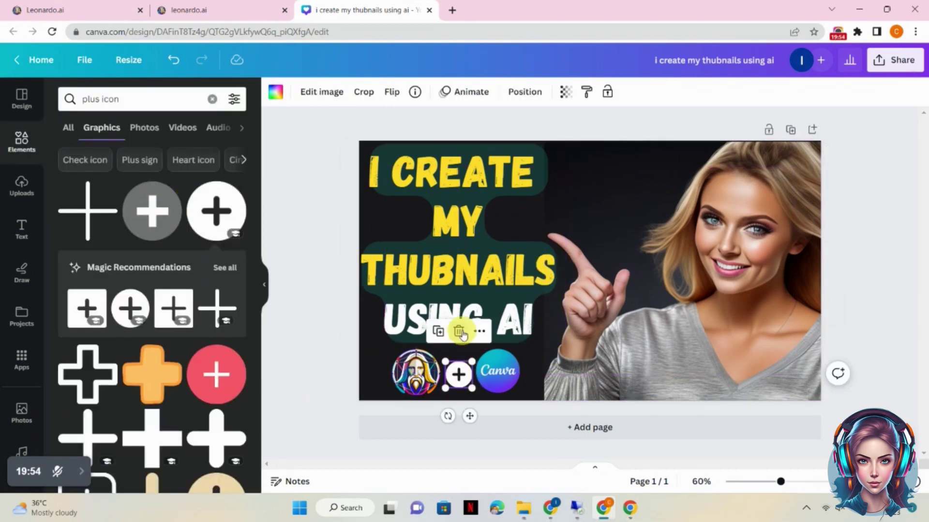
- Delete the plus, then use undo and redo to bring back the red plus sign
{"action": "key", "text": "Delete"}
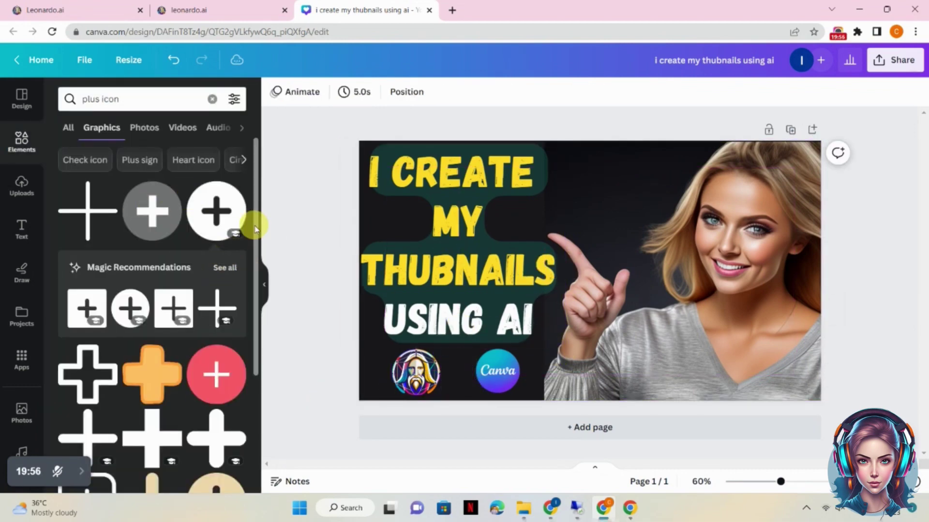
{"action": "scroll", "coordinate": [255, 227], "scroll_direction": "down", "scroll_amount": 10}
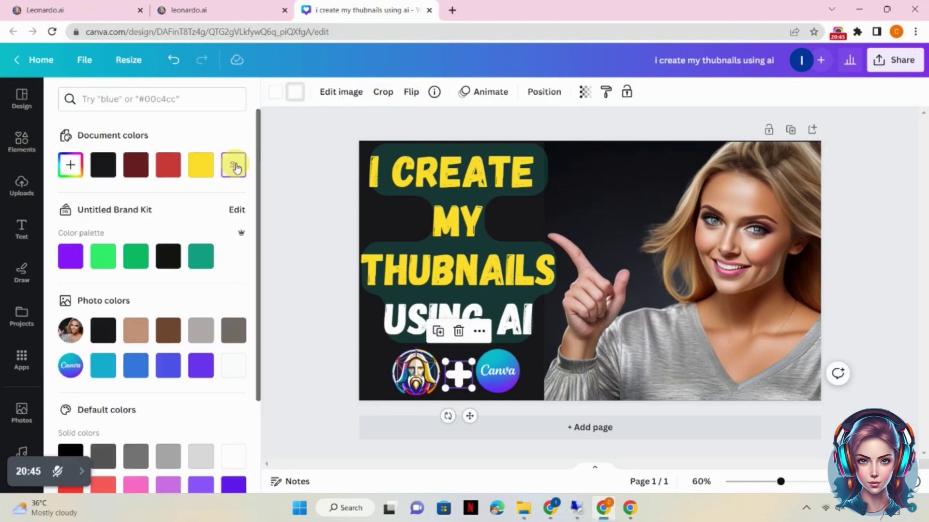
{"action": "left_click", "coordinate": [174, 59]}
{"action": "left_click", "coordinate": [201, 60]}
{"action": "left_click", "coordinate": [315, 186]}
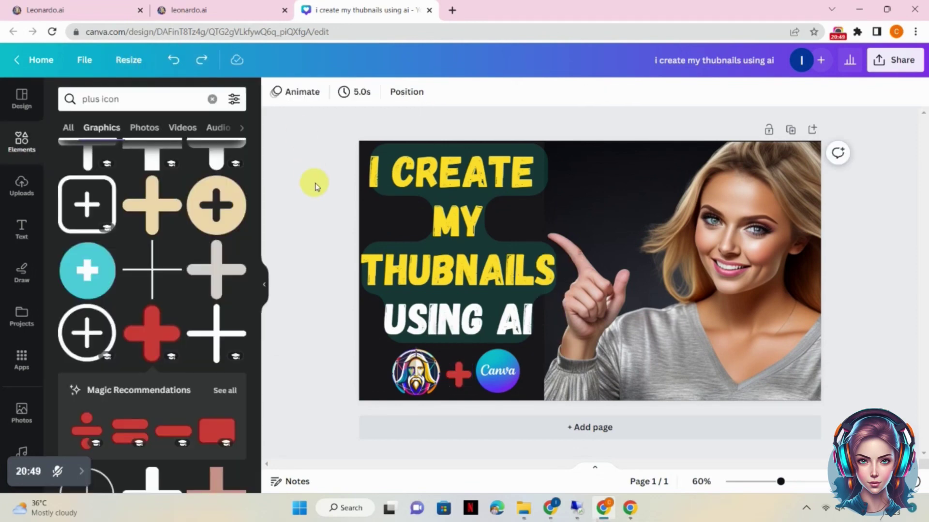
- Shift the title slightly down-left and resize it from its corner
{"action": "left_click", "coordinate": [451, 234]}
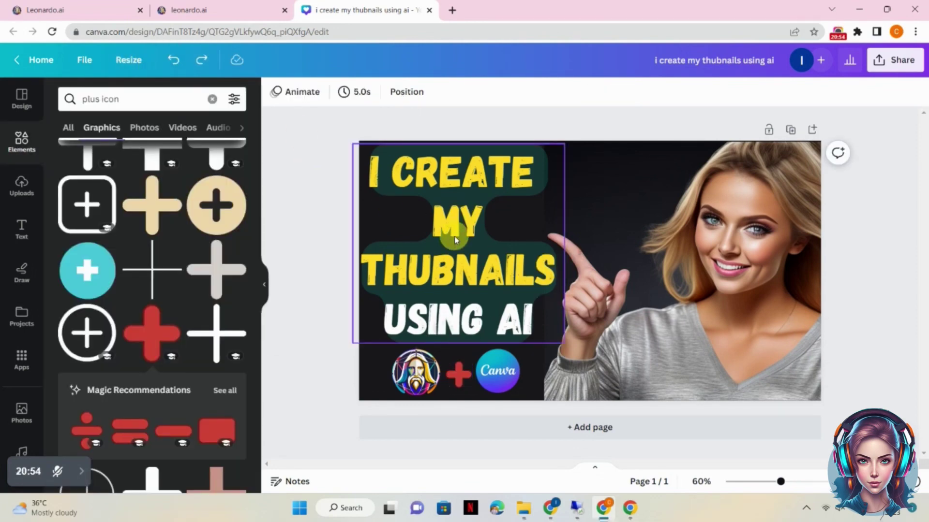
{"action": "left_click_drag", "start_coordinate": [457, 238], "coordinate": [453, 243]}
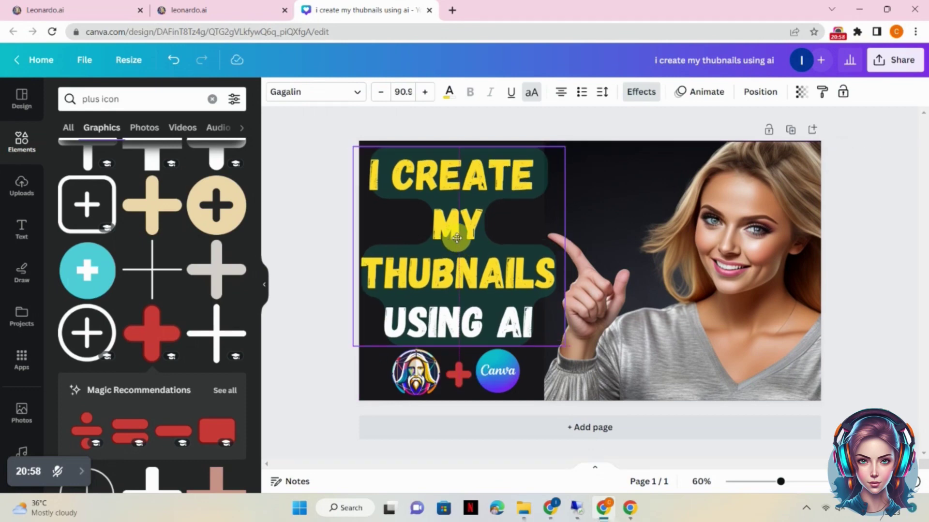
{"action": "left_click_drag", "start_coordinate": [344, 141], "coordinate": [360, 147]}
- Add 'HOW' to the start of the title and widen its text box to the right
{"action": "left_click", "coordinate": [295, 241]}
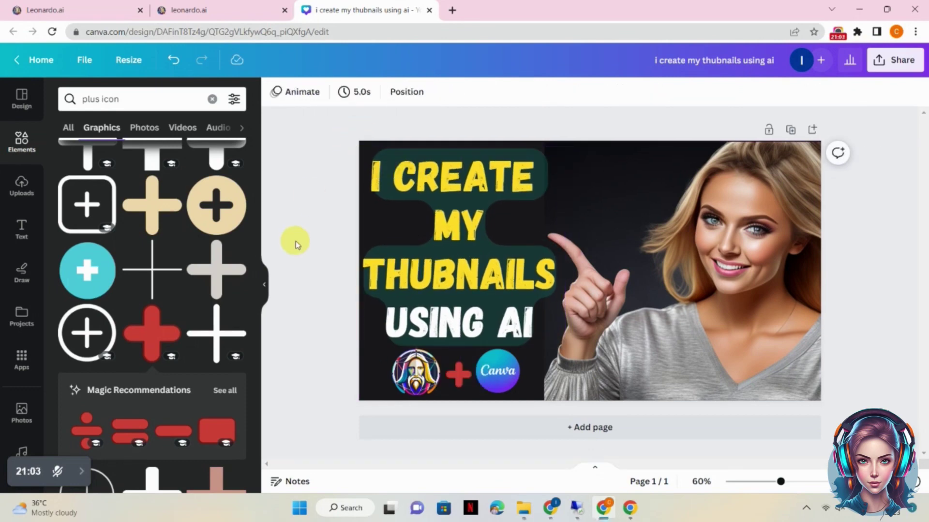
{"action": "left_click", "coordinate": [374, 175]}
{"action": "left_click", "coordinate": [374, 175]}
{"action": "type", "text": "HO"}
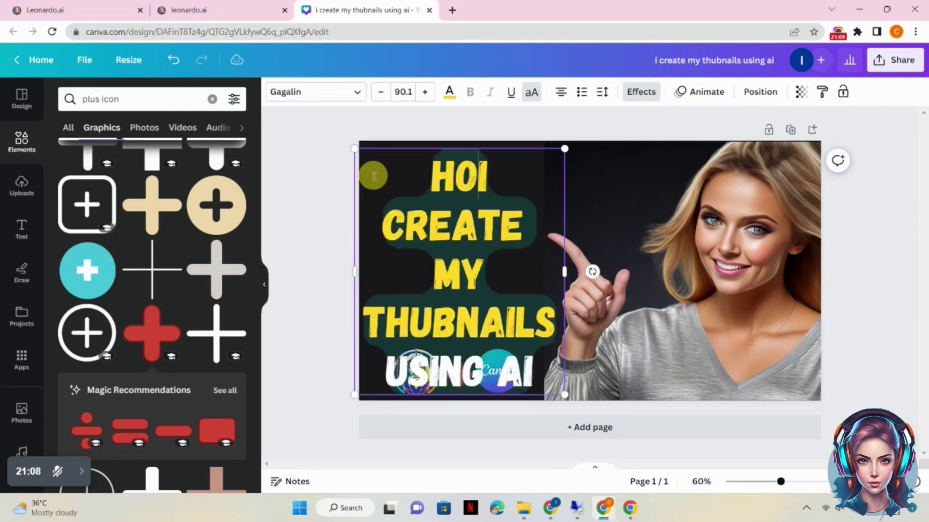
{"action": "type", "text": "W"}
{"action": "left_click_drag", "start_coordinate": [565, 271], "coordinate": [624, 272]}
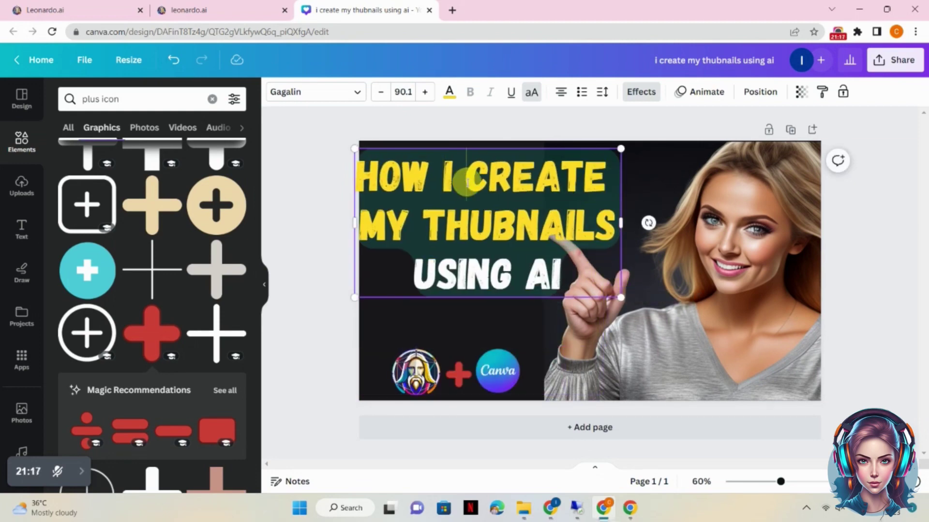
{"action": "left_click", "coordinate": [466, 180]}
{"action": "key", "text": "Return"}
{"action": "key", "text": "Return"}
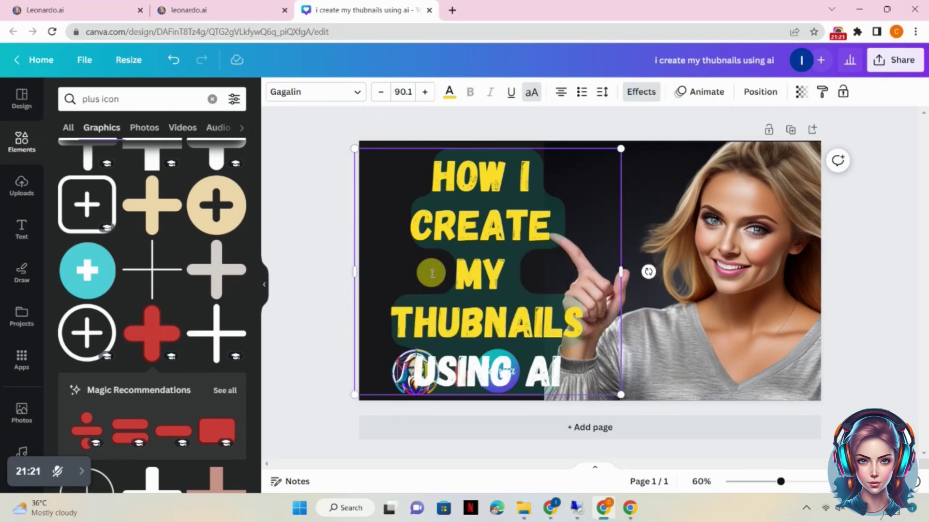
{"action": "key", "text": "BackSpace"}
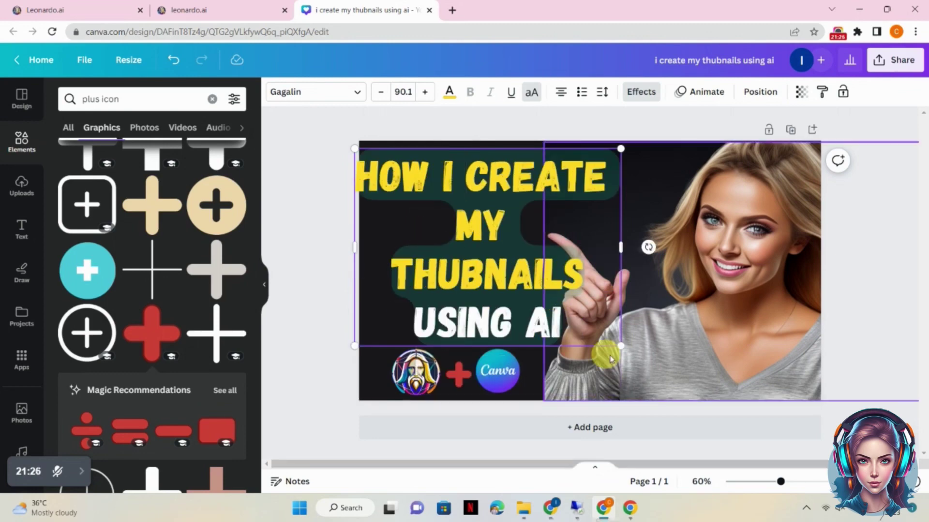
- Left-align the title, shift it right and resize it to size 91.2 over four lines
{"action": "left_click_drag", "start_coordinate": [619, 345], "coordinate": [600, 331]}
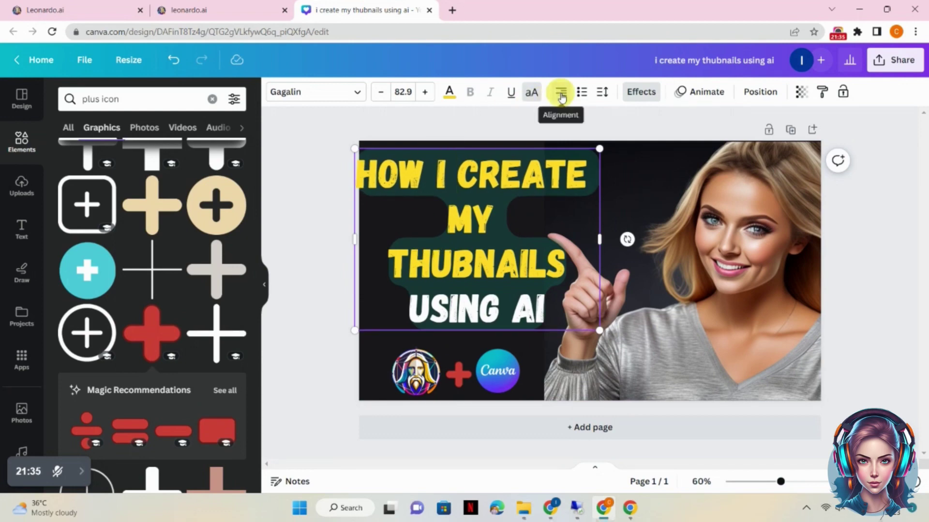
{"action": "left_click", "coordinate": [484, 209]}
{"action": "left_click", "coordinate": [561, 91]}
{"action": "left_click", "coordinate": [561, 91]}
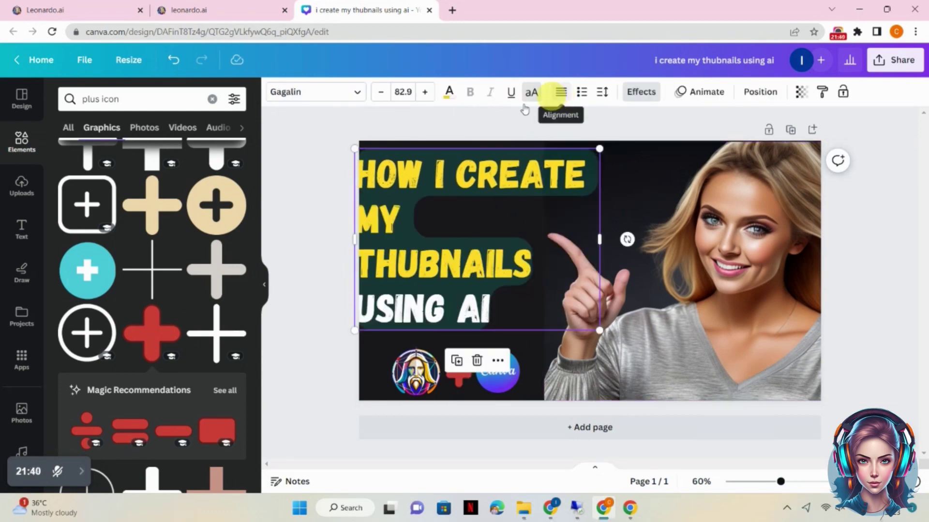
{"action": "left_click", "coordinate": [313, 253]}
{"action": "left_click_drag", "start_coordinate": [429, 270], "coordinate": [447, 270]}
{"action": "left_click_drag", "start_coordinate": [375, 331], "coordinate": [366, 345]}
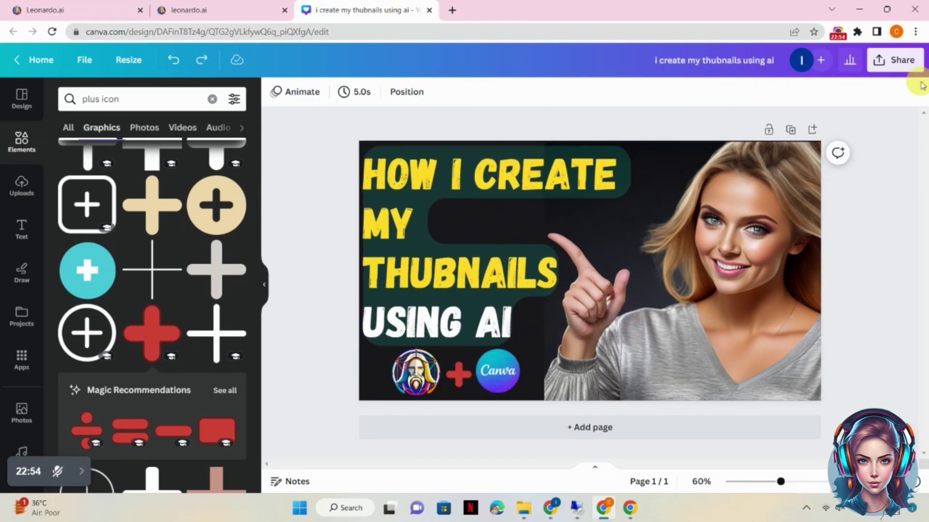
- Download the finished thumbnail as a PNG from the Share menu
{"action": "left_click", "coordinate": [900, 60]}
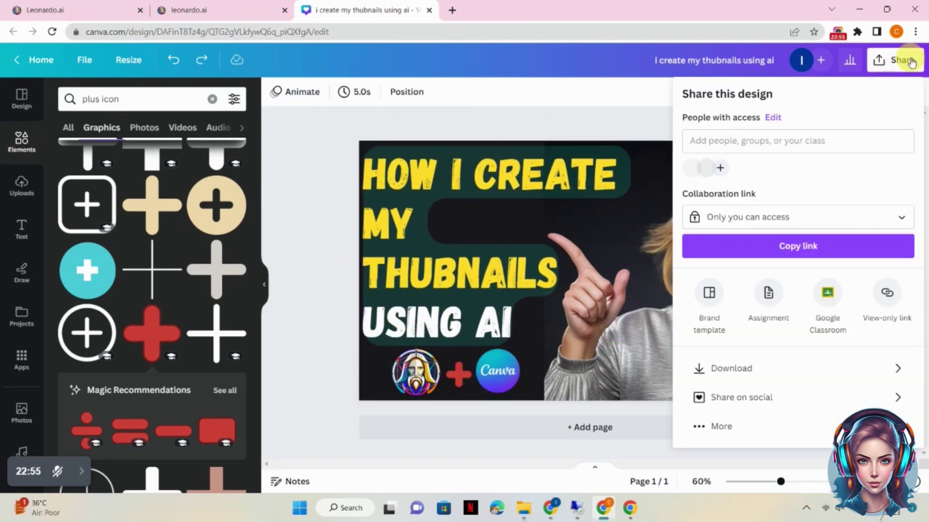
{"action": "left_click", "coordinate": [730, 369]}
{"action": "left_click", "coordinate": [786, 296]}
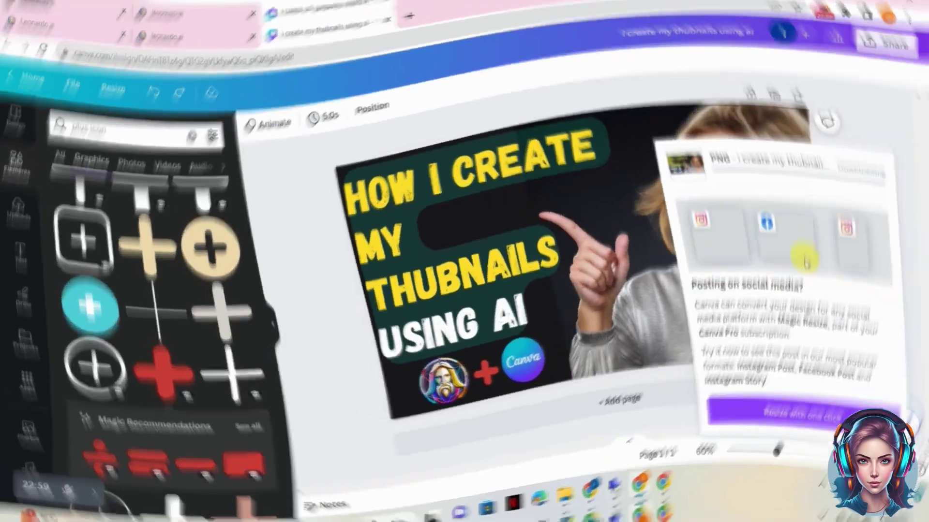